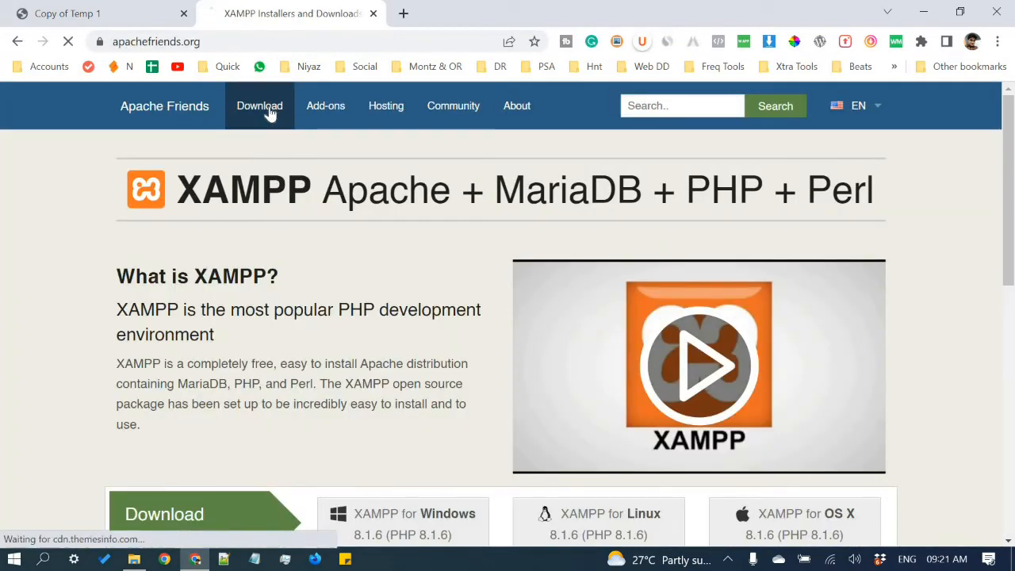
- Open the XAMPP download page and locate the xampp-windows-x64-7.4.29-1-VC15-installer file in the Downloads folder
click(269, 111)
scroll(403, 300, down, 1)
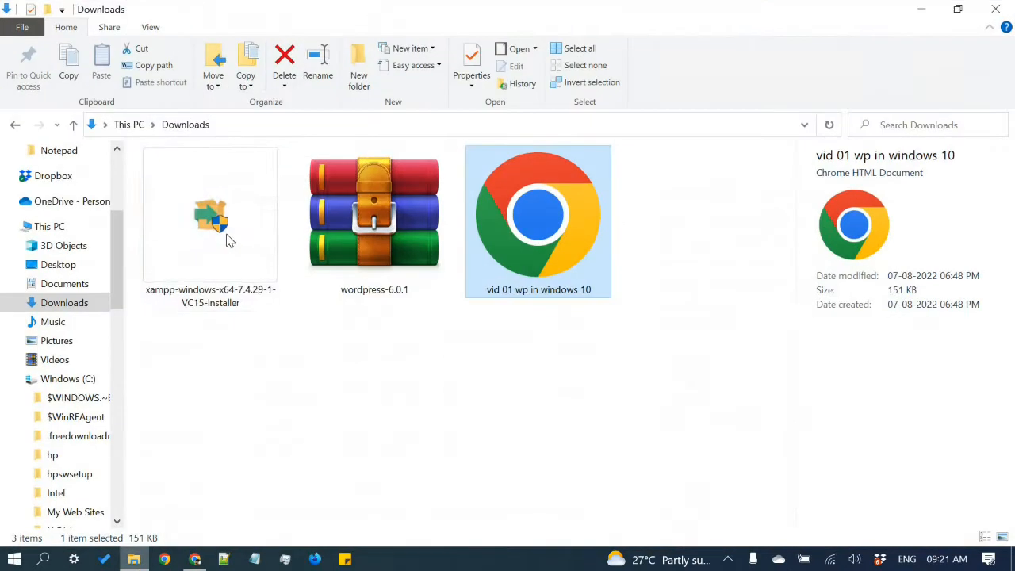
click(228, 239)
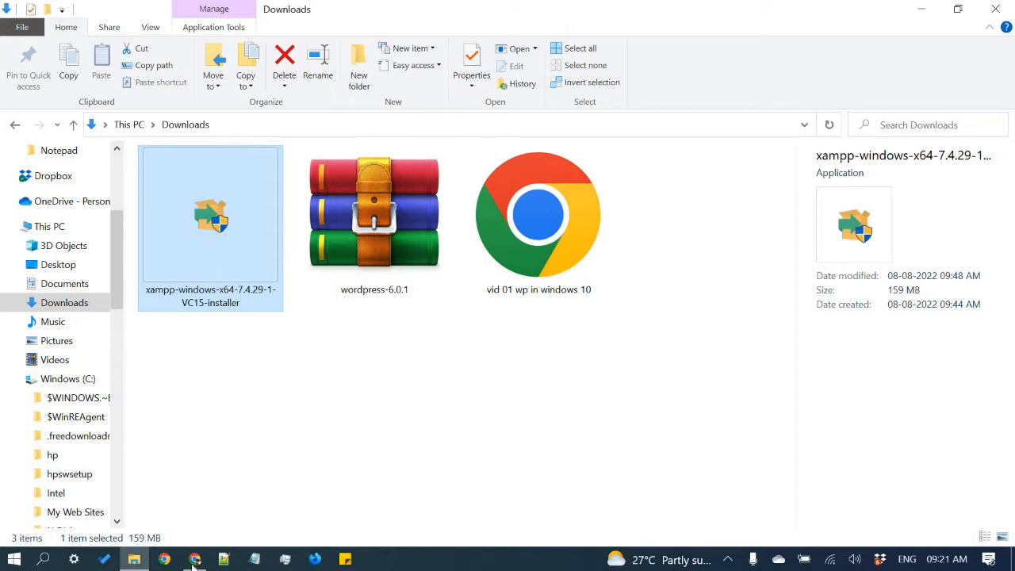
- Search the web for "download wordpress" in Chrome and find the WordPress 6.0.1 download on WordPress.org
click(194, 559)
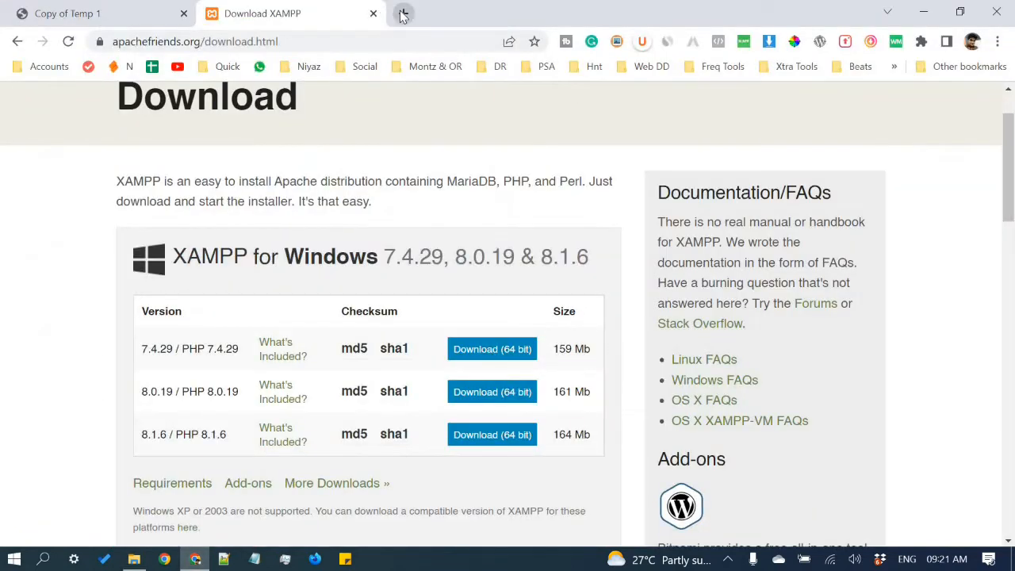
click(402, 14)
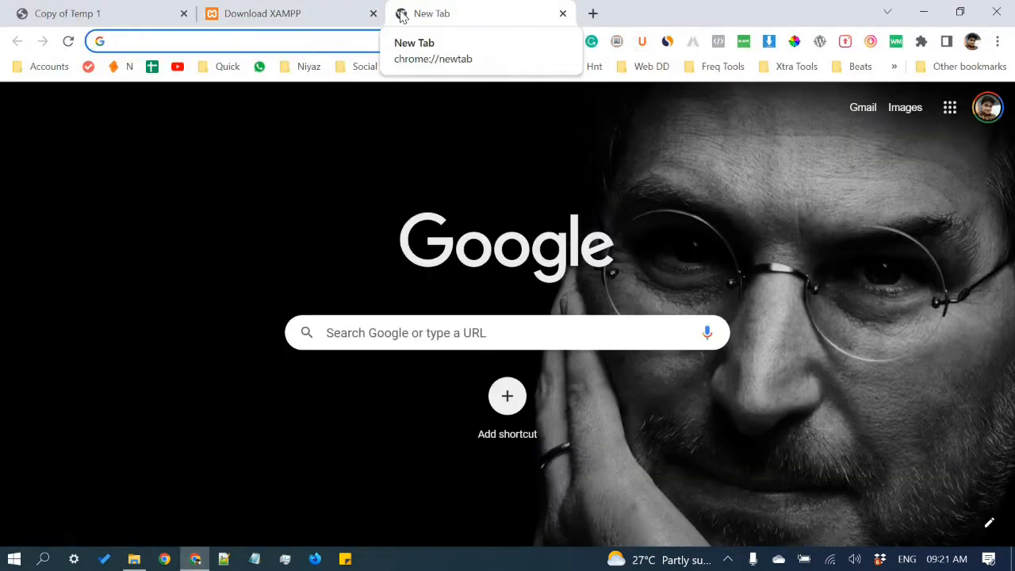
text(download wordpres)
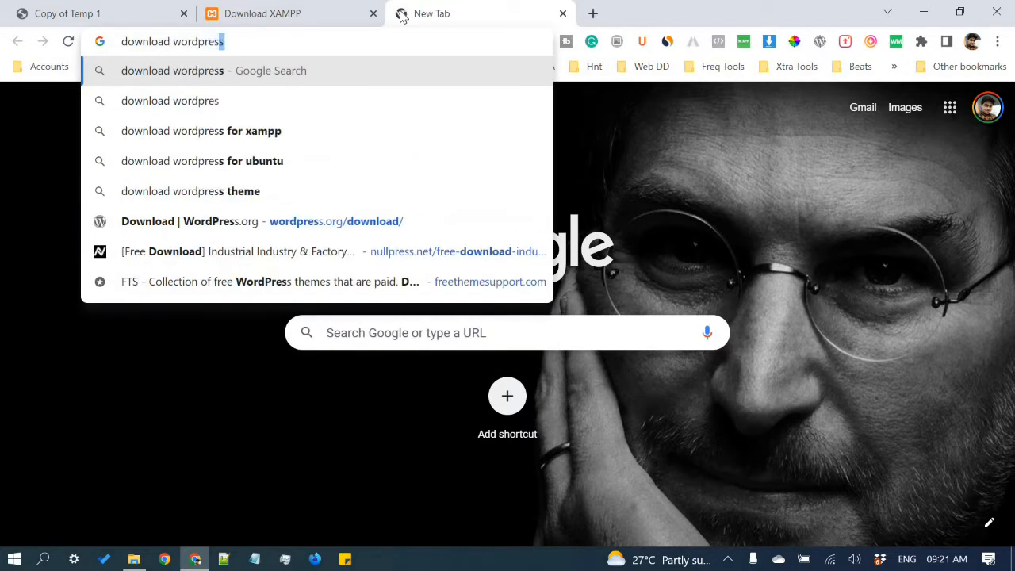
key(Return)
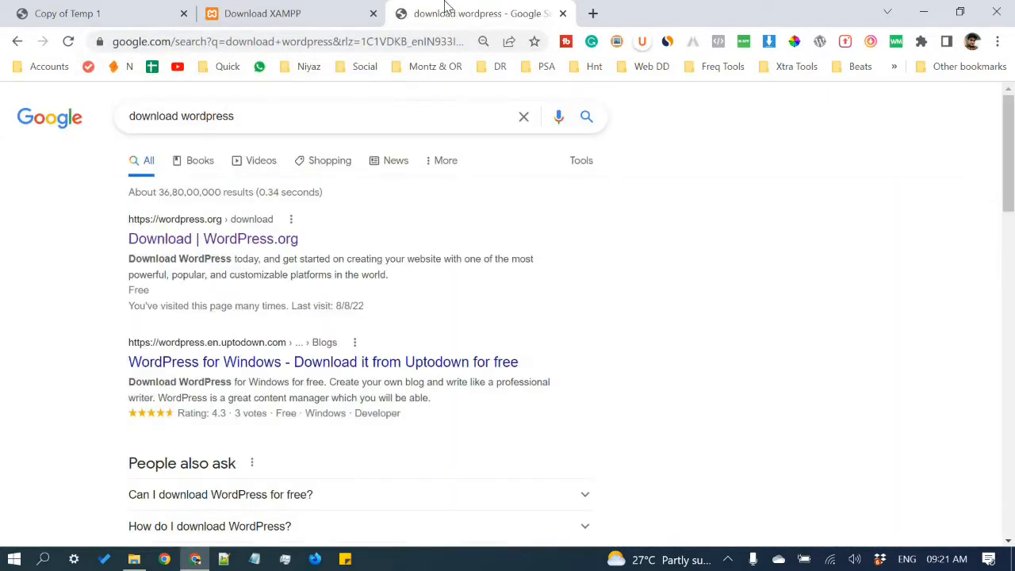
click(173, 246)
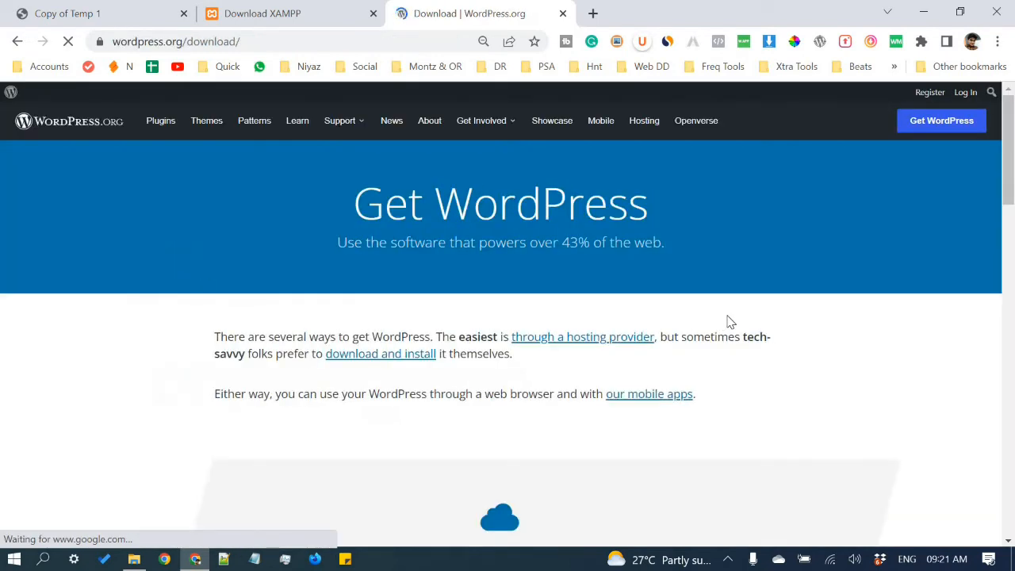
scroll(728, 321, down, 8)
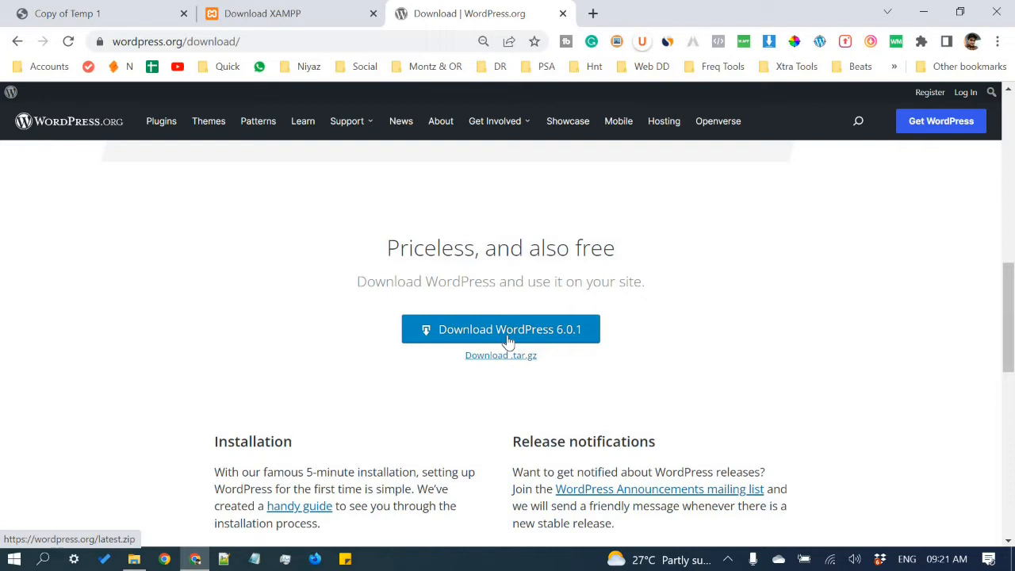
- Extract the wordpress-6.0.1 archive in the Downloads folder into a wordpress-6.0.1 folder in the same location
click(134, 559)
click(362, 230)
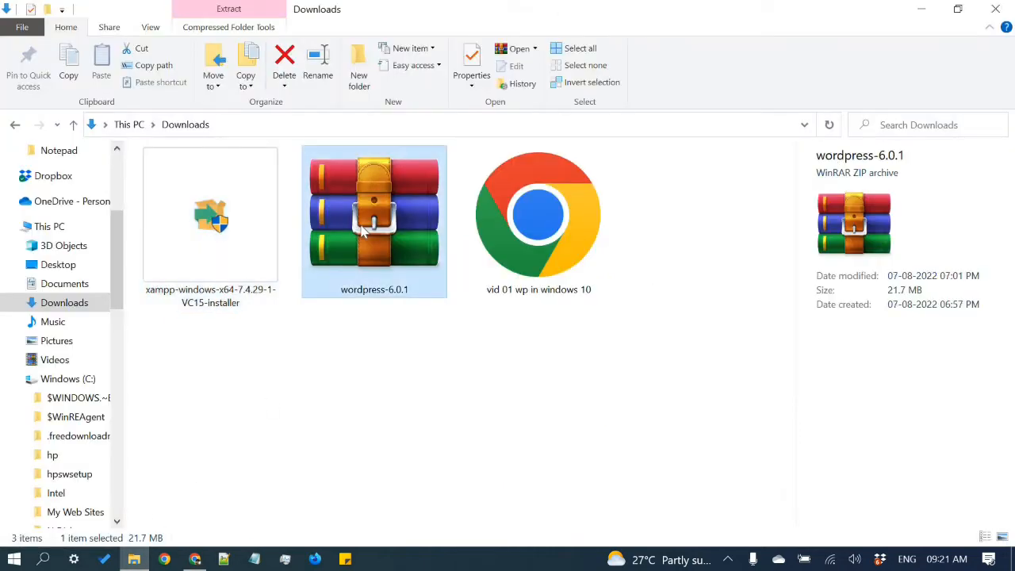
right_click(363, 232)
click(430, 352)
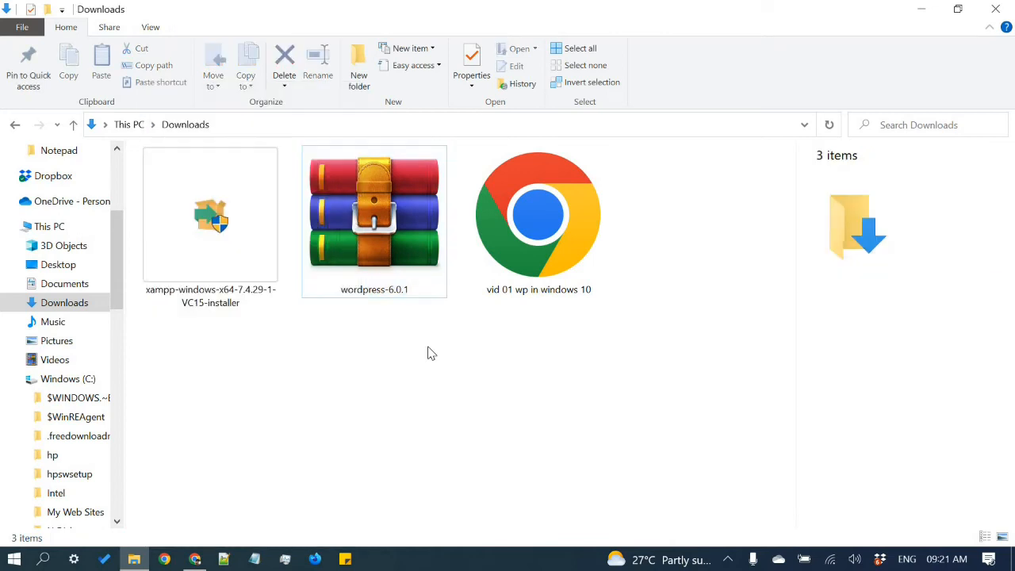
click(370, 237)
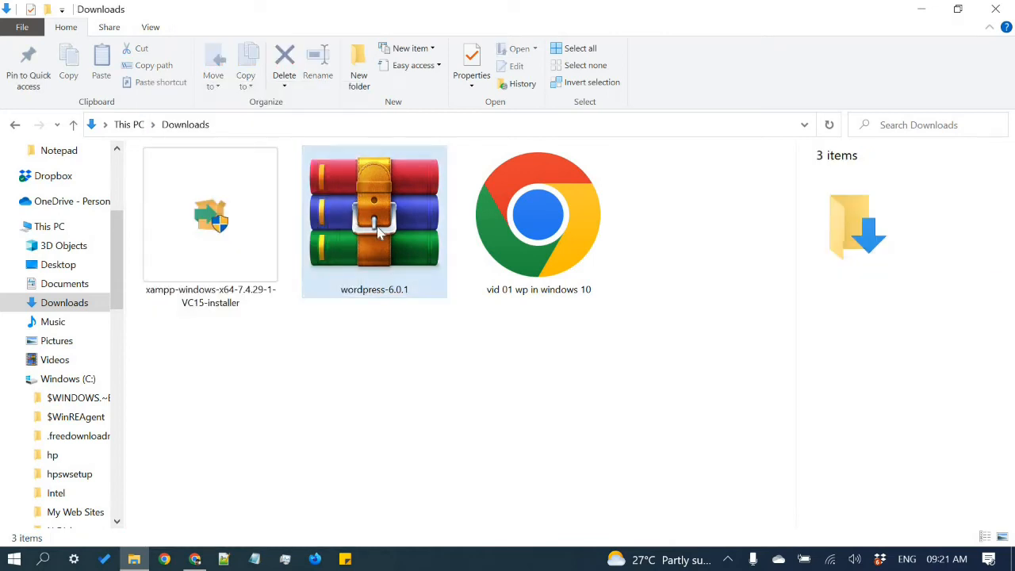
right_click(378, 232)
click(253, 147)
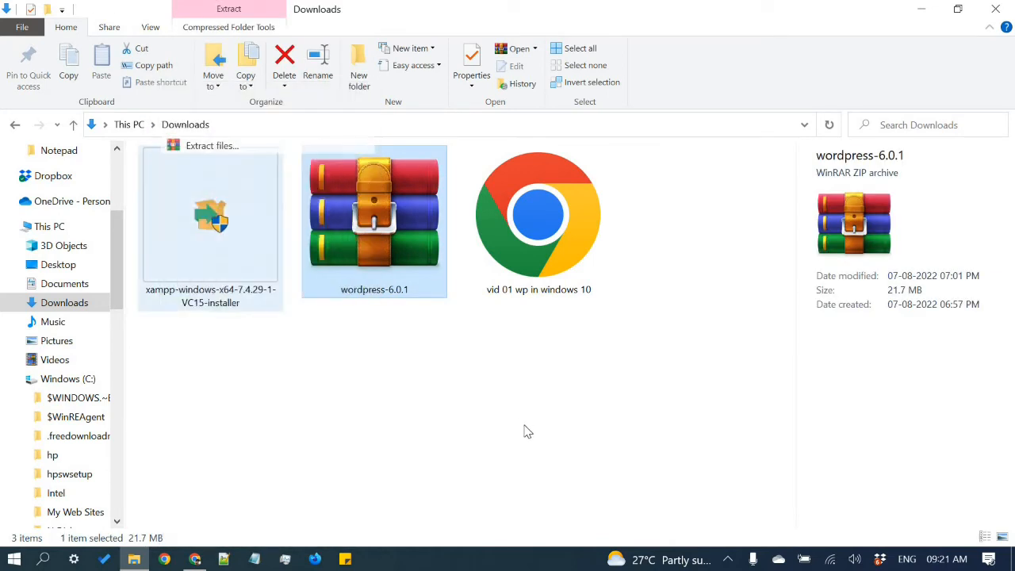
click(551, 450)
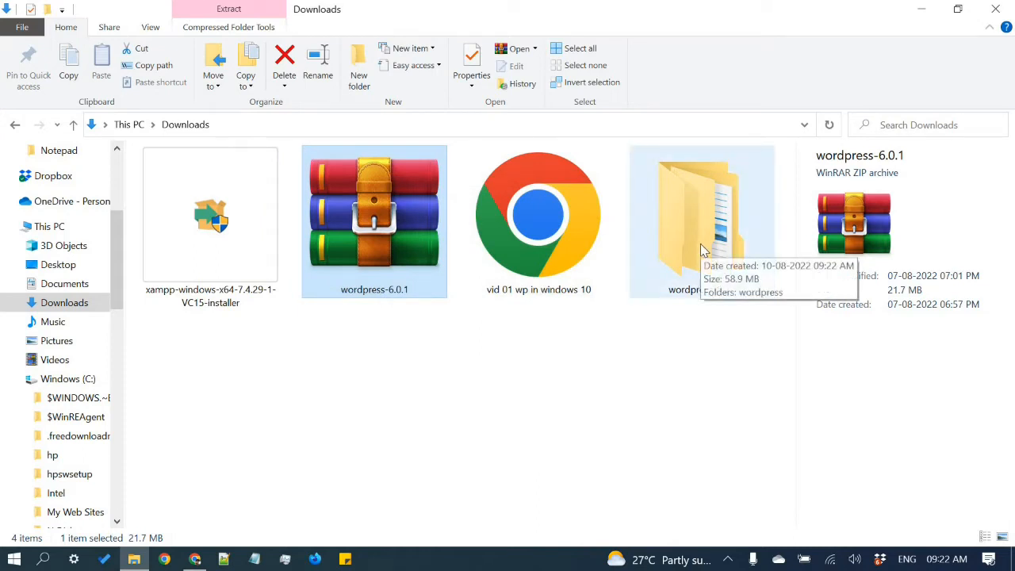
click(404, 419)
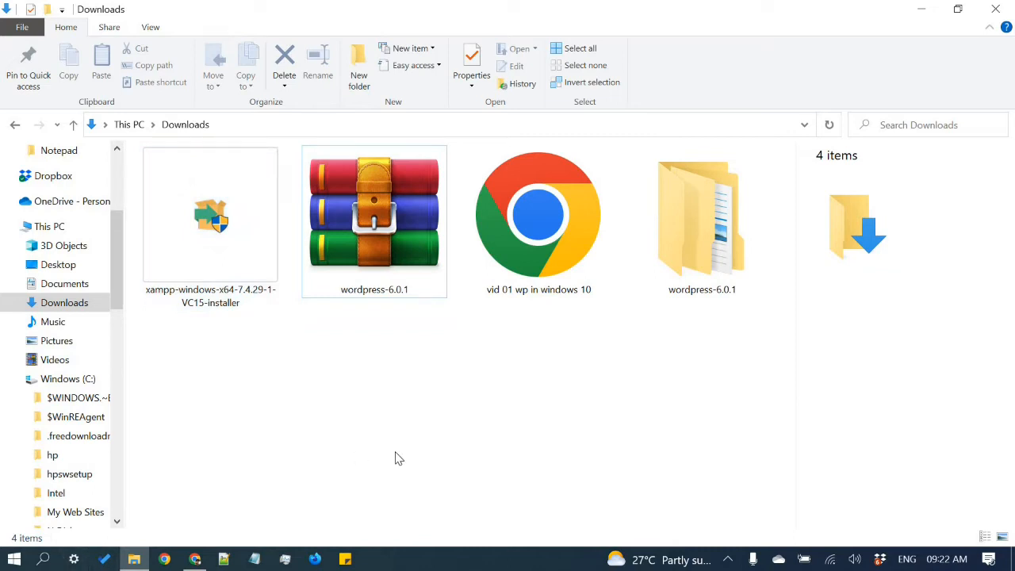
- Launch the XAMPP Control Panel and start the Apache and MySQL modules
click(46, 560)
text(xamp)
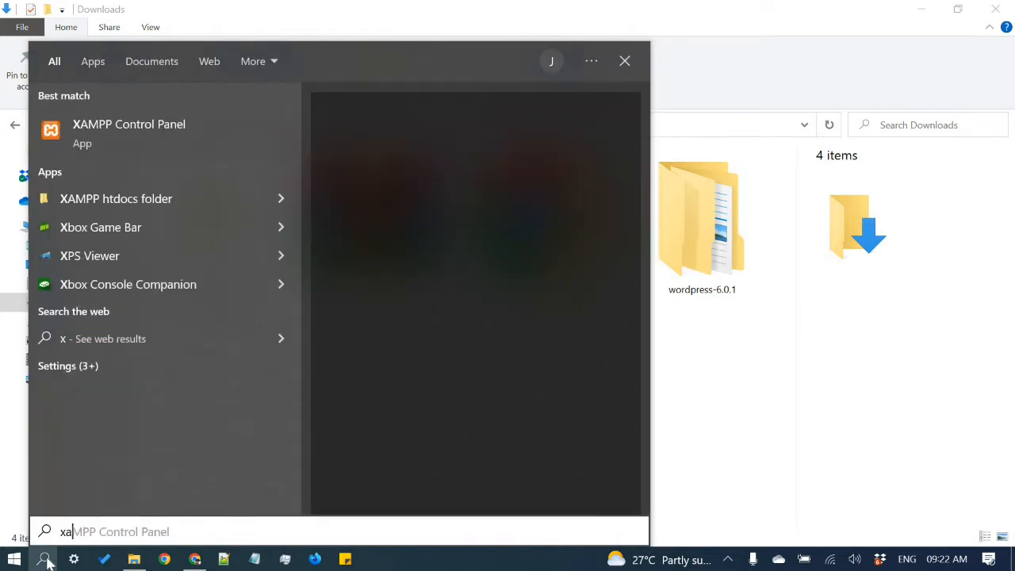
click(139, 135)
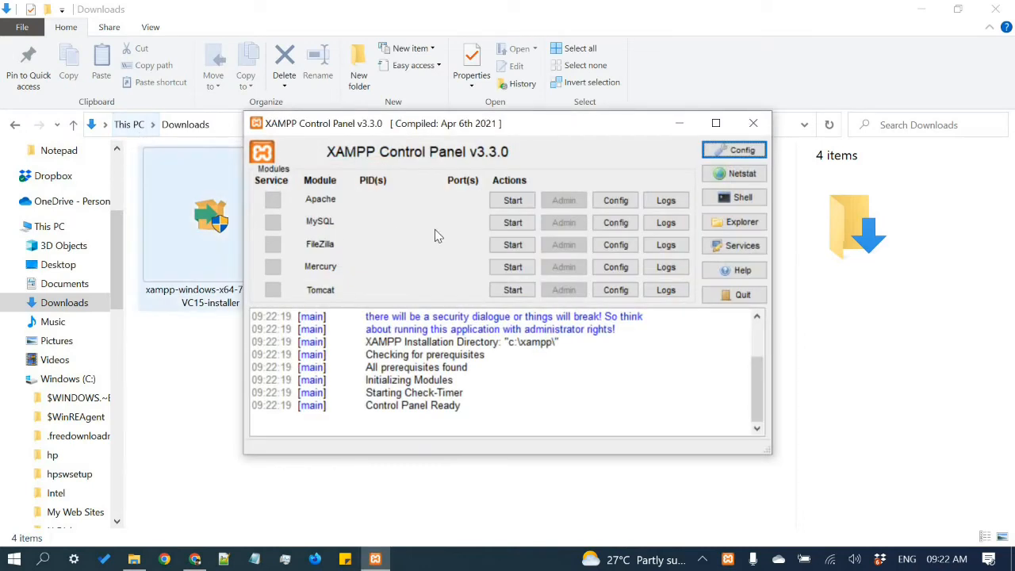
click(513, 205)
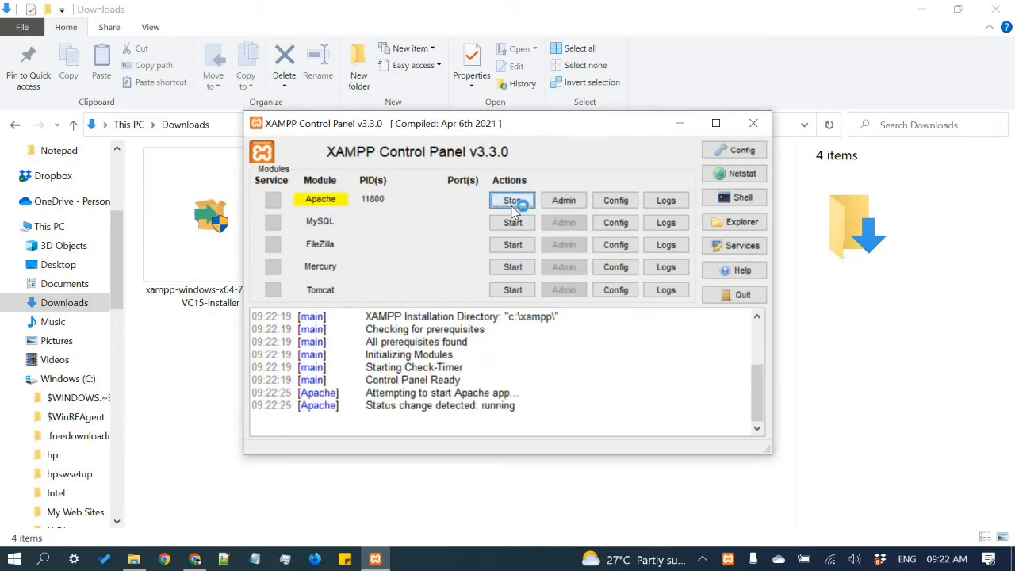
click(504, 222)
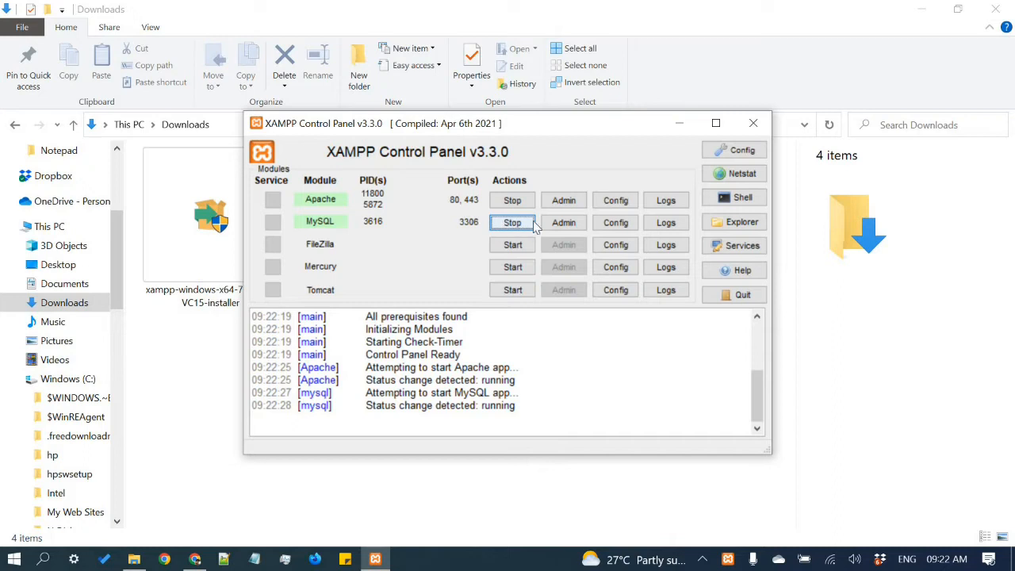
- Open phpMyAdmin in the browser through the MySQL module's administration option in the XAMPP Control Panel
click(563, 223)
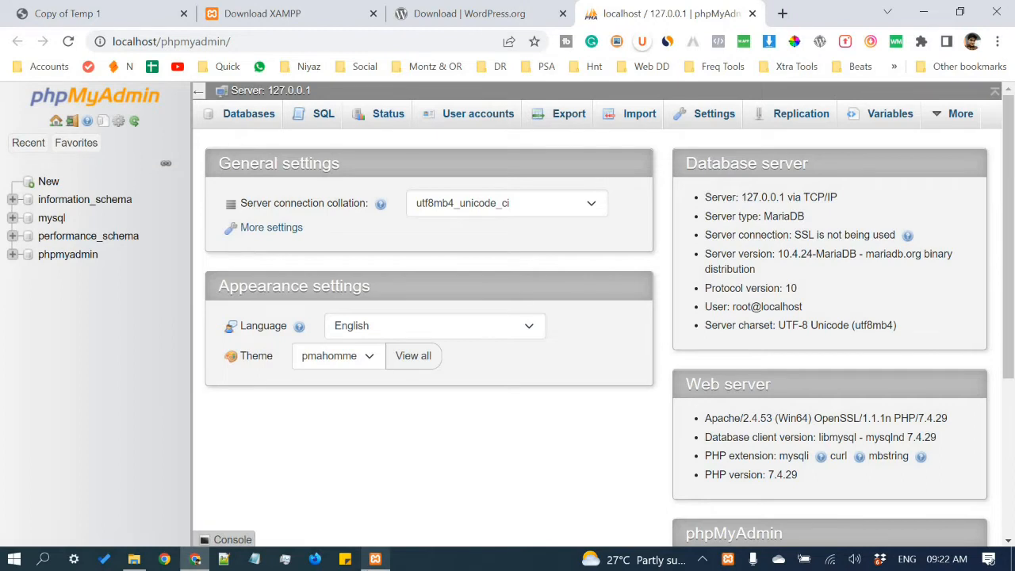
click(375, 559)
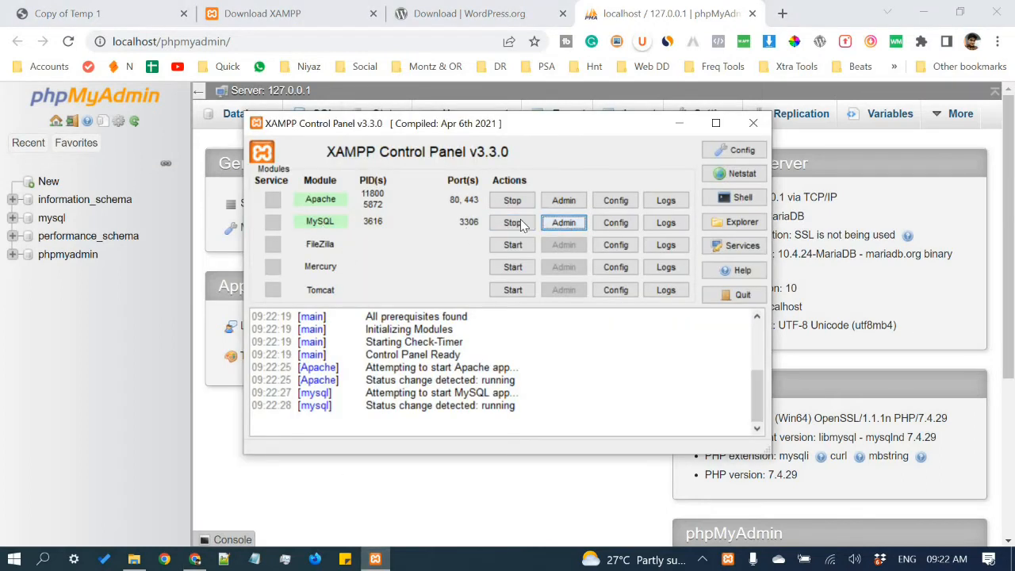
click(564, 223)
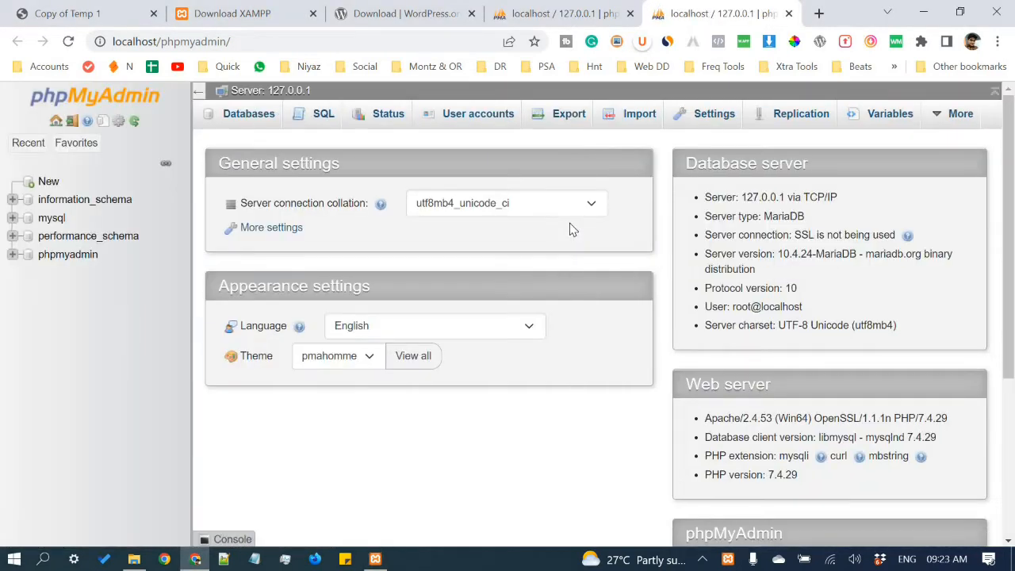
- Create a new database named "wordpress" with the utf8mb4_general_ci collation in phpMyAdmin
click(46, 185)
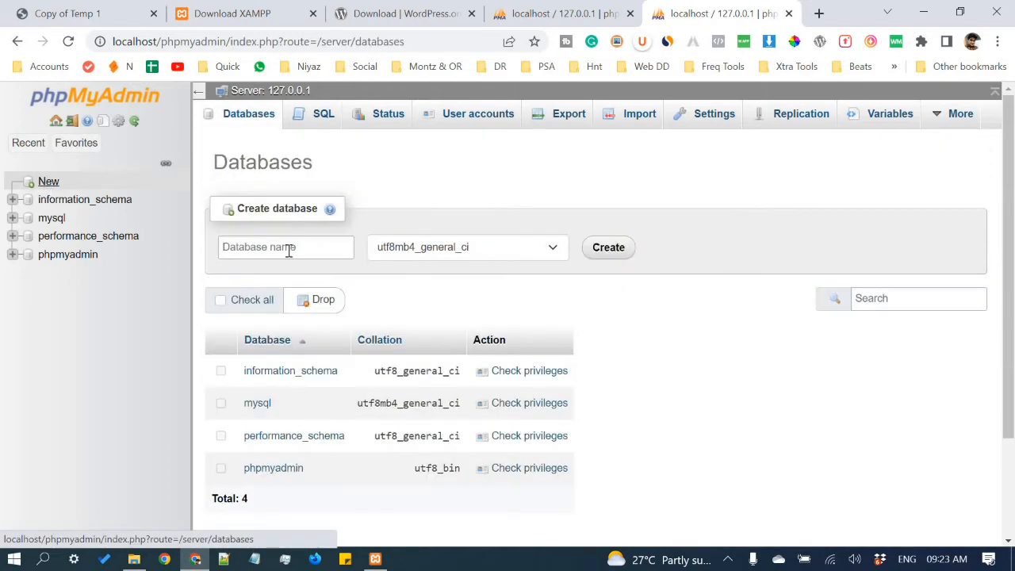
click(288, 247)
text(w)
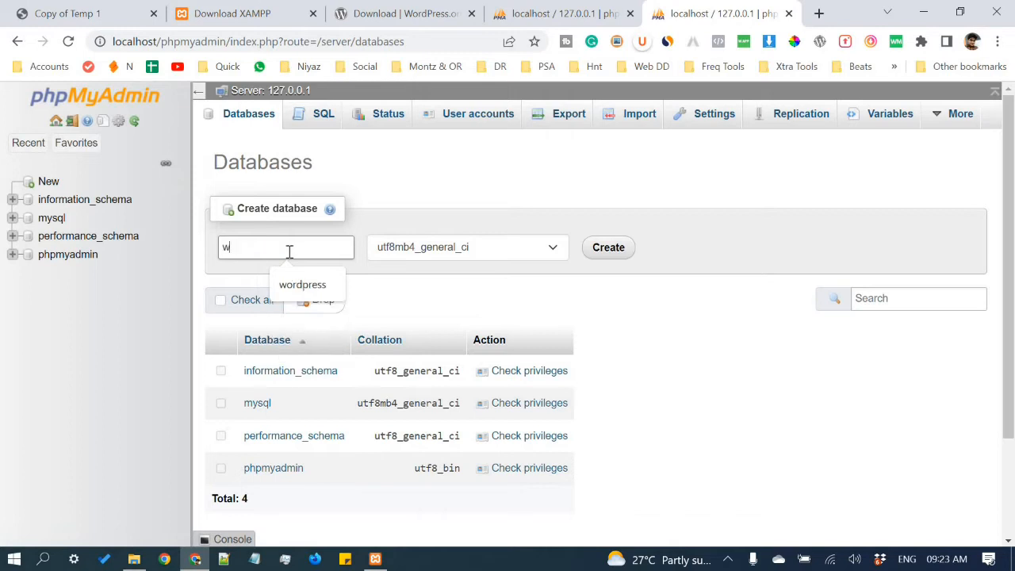
text(ordpress)
click(611, 254)
click(609, 248)
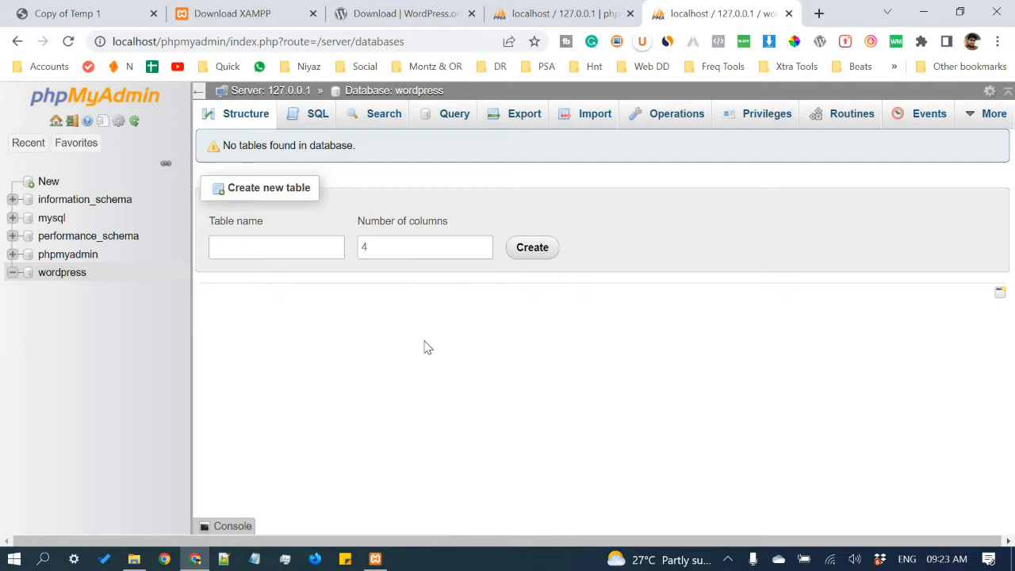
- Check the contents of the wordpress folder inside Downloads\wordpress-6.0.1 in File Explorer and copy that wordpress folder
click(134, 559)
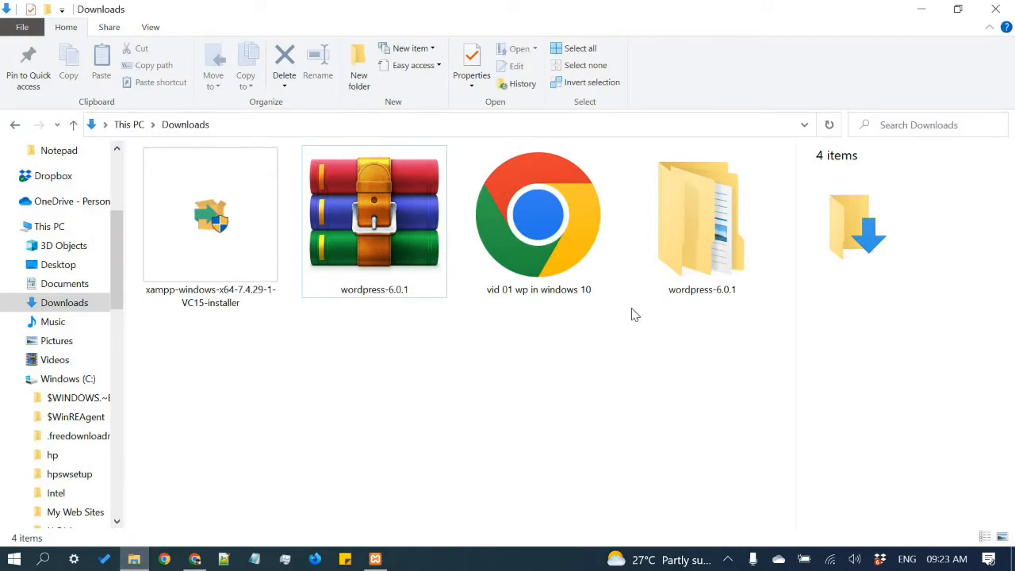
double_click(694, 244)
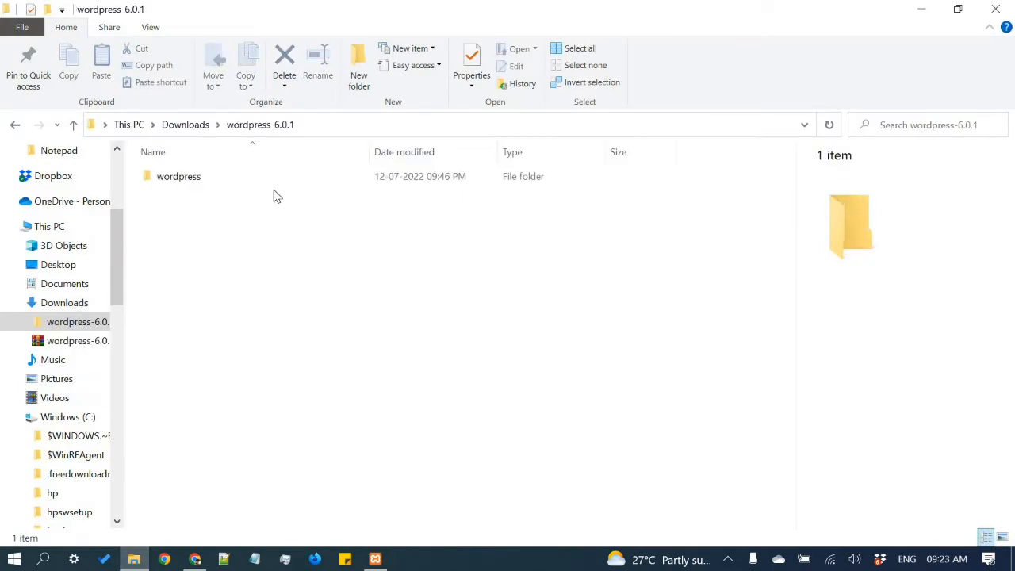
click(294, 187)
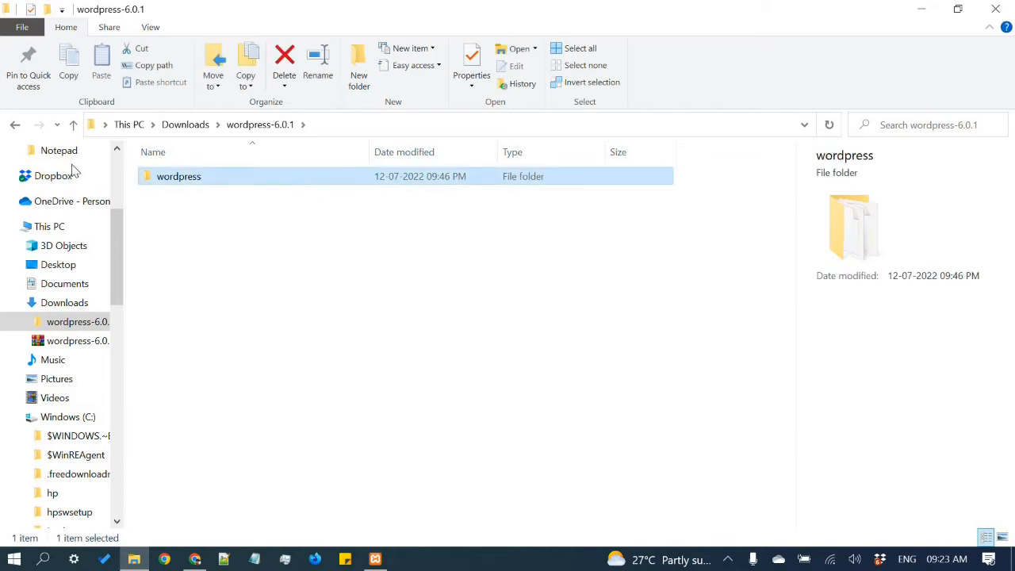
click(16, 126)
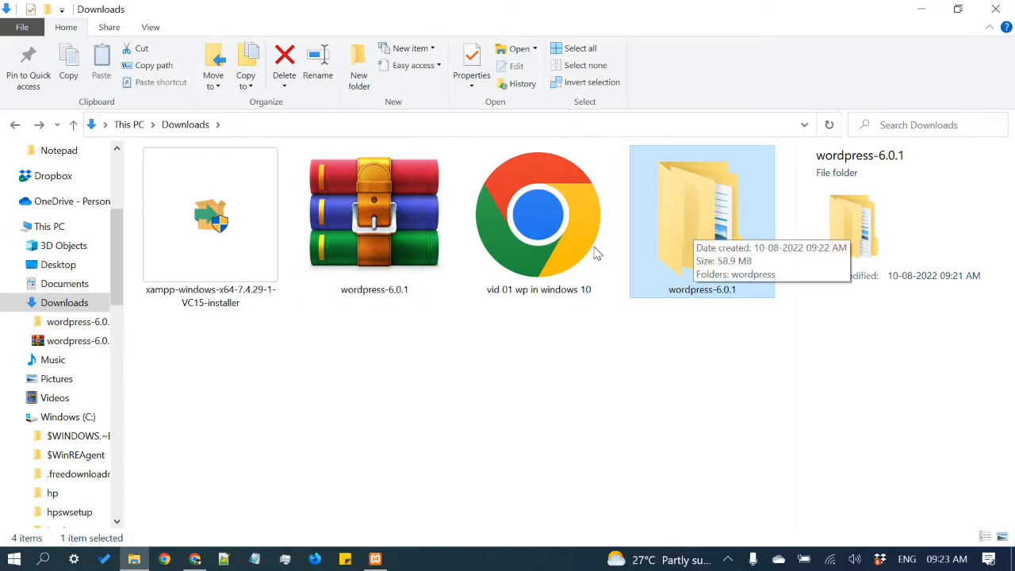
double_click(694, 227)
double_click(314, 188)
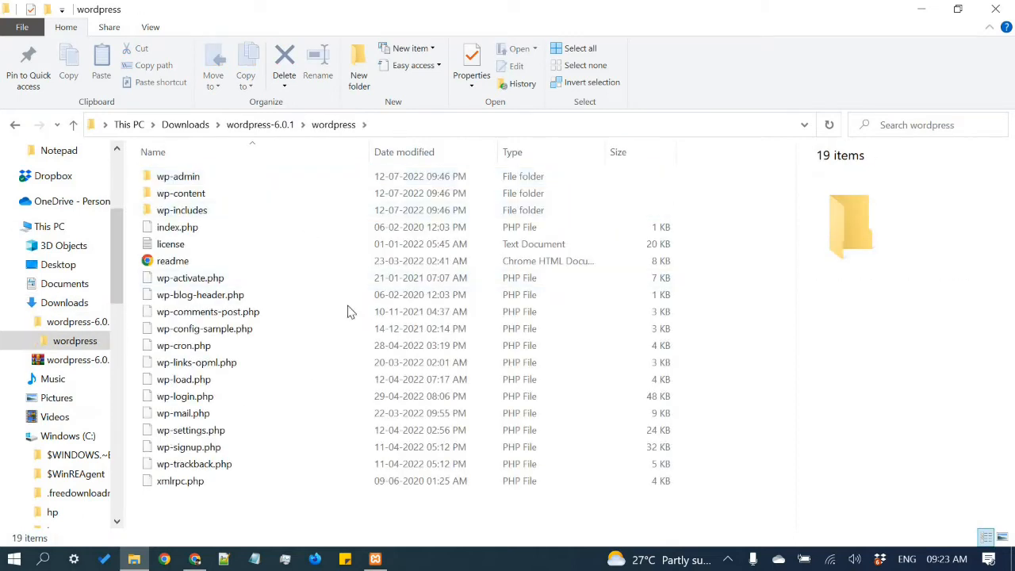
click(17, 127)
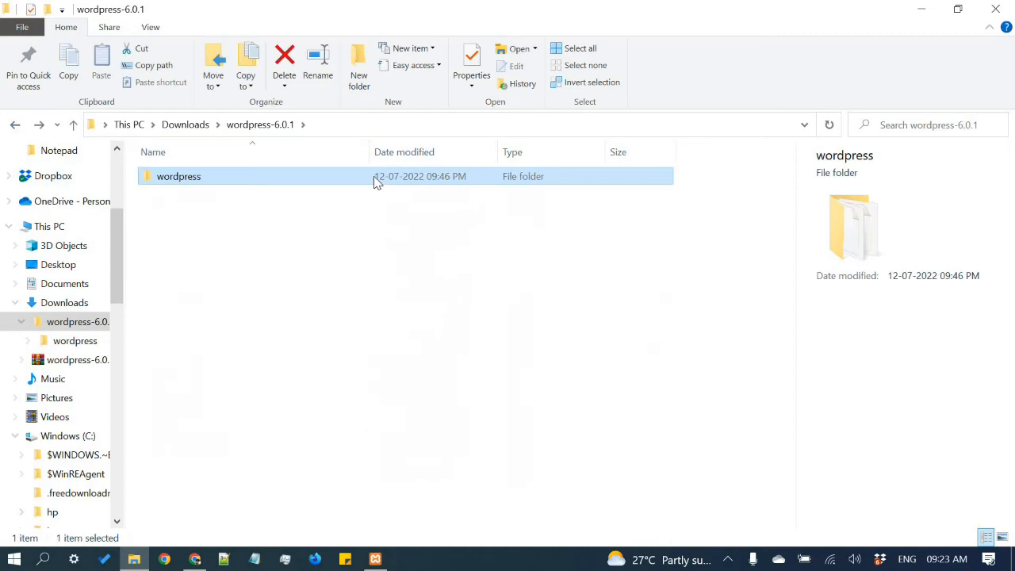
right_click(368, 181)
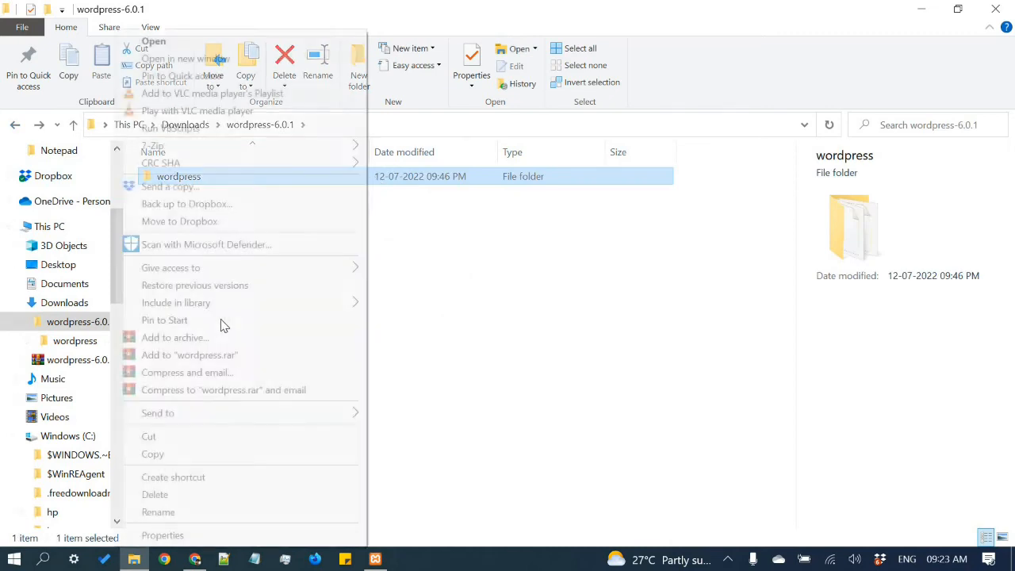
click(188, 453)
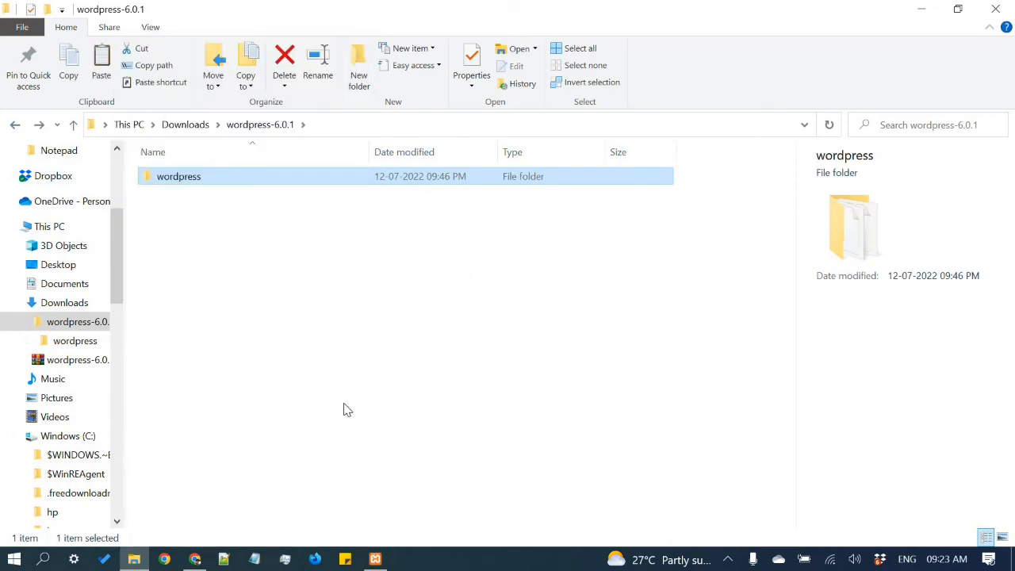
- Open the xampp installation folder from the XAMPP Control Panel and maximize its window
click(375, 559)
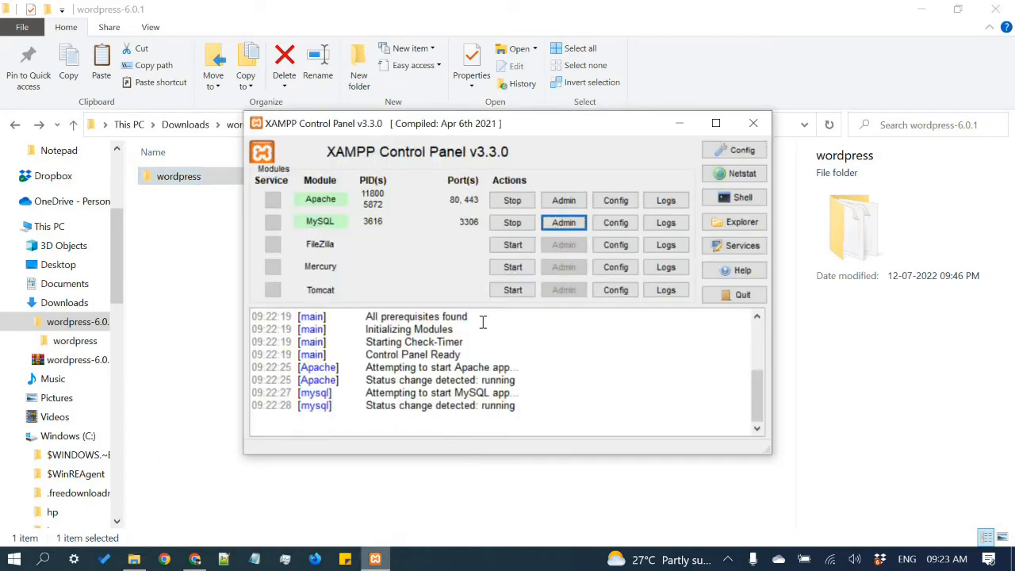
click(722, 222)
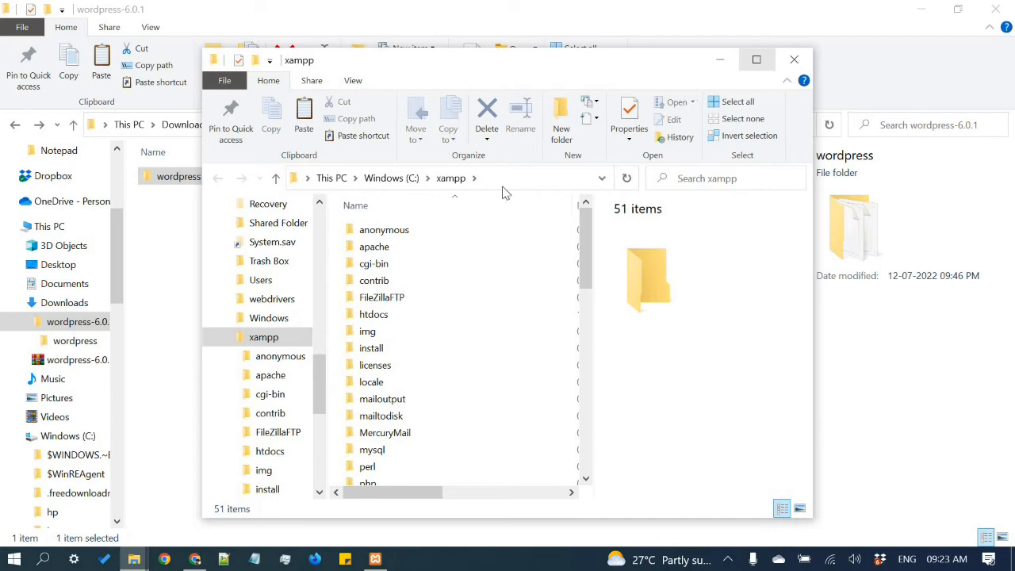
click(763, 57)
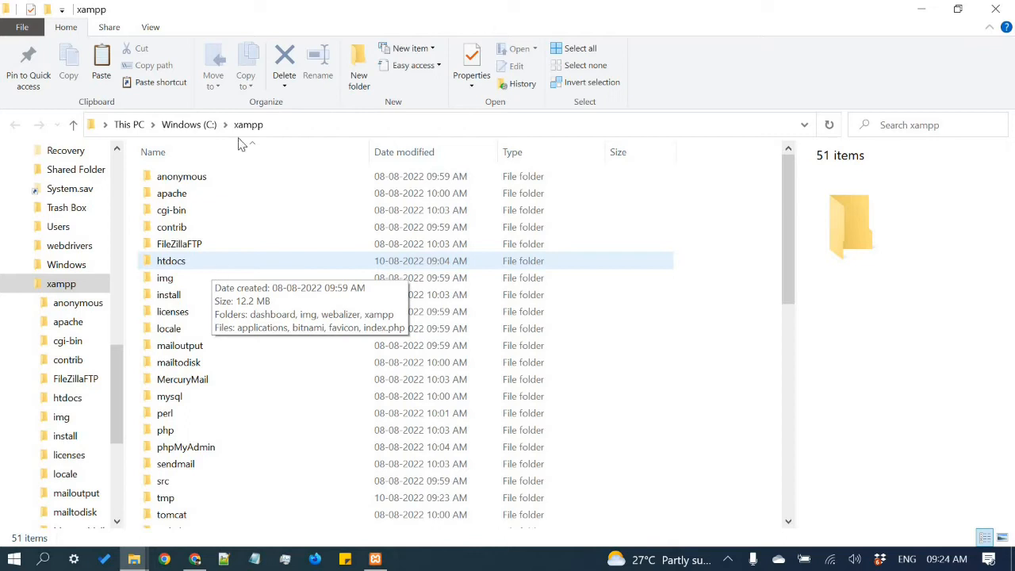
- Paste the copied wordpress folder into the htdocs folder inside C:\xampp
double_click(214, 263)
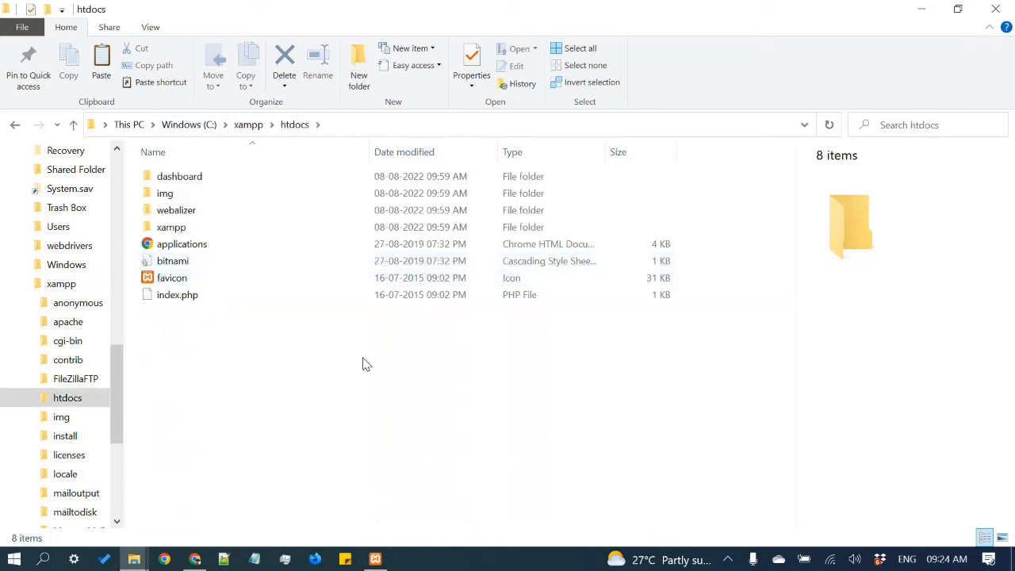
right_click(370, 362)
click(233, 221)
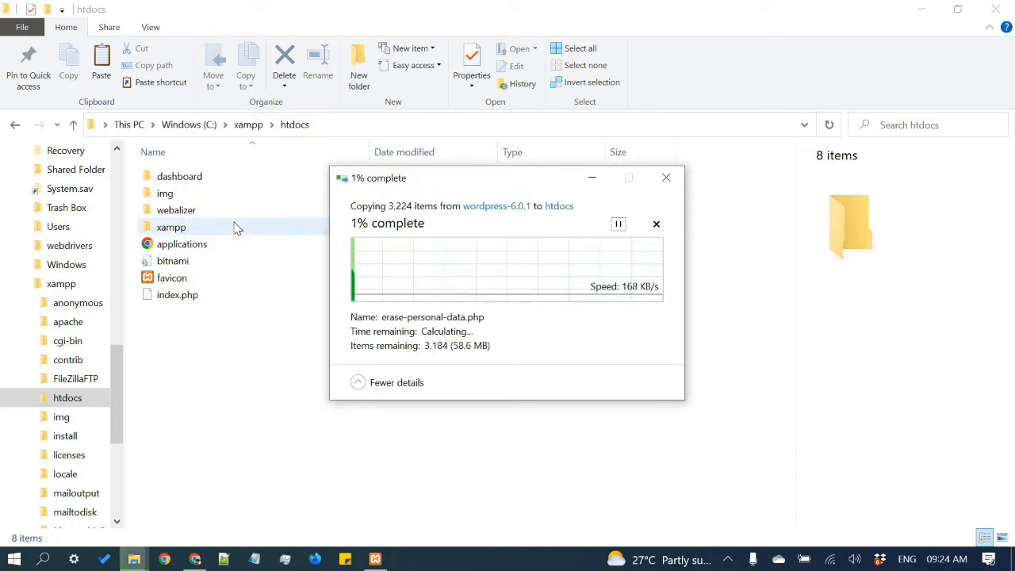
- Check the Downloads folder holding wordpress-6.0.1 and the XAMPP Control Panel, and return to the htdocs folder
click(279, 485)
click(134, 559)
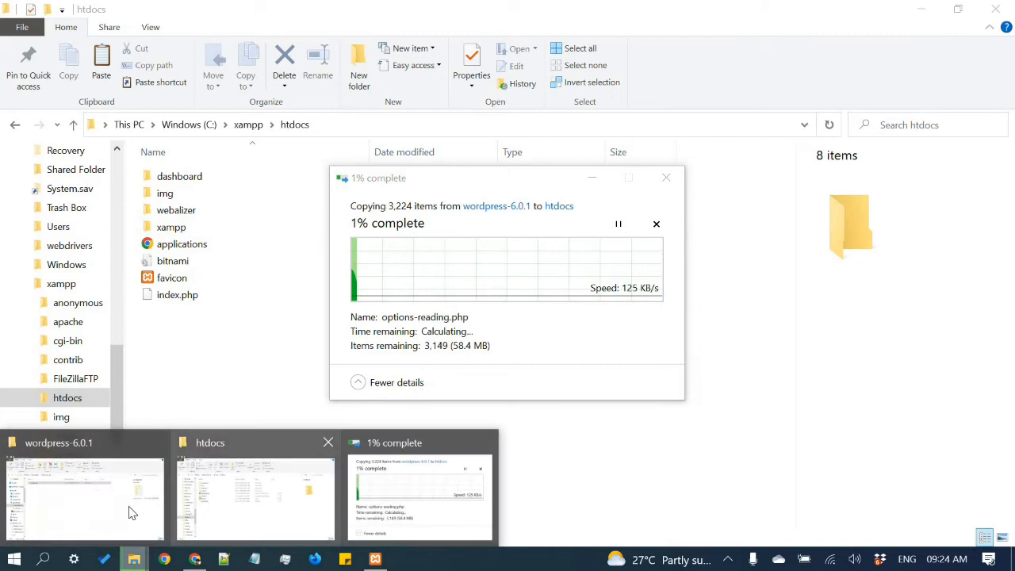
click(85, 492)
click(16, 124)
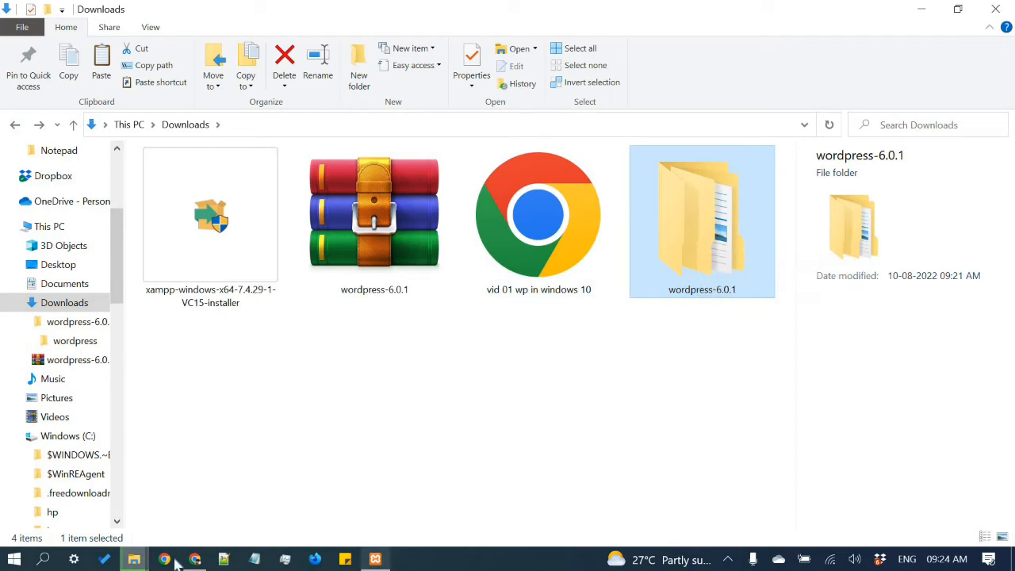
click(134, 559)
click(255, 498)
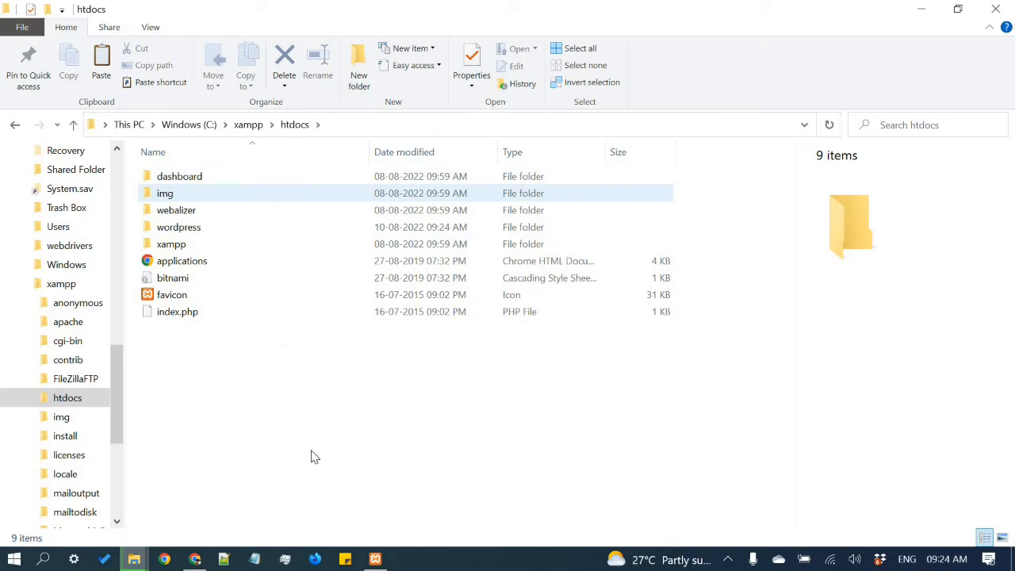
click(375, 559)
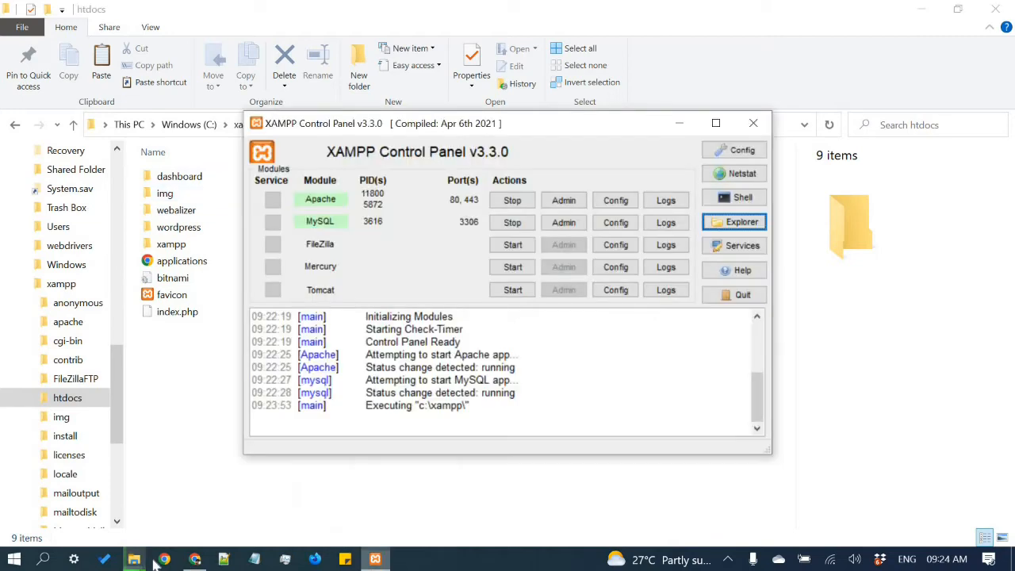
mouse_move(134, 560)
click(396, 492)
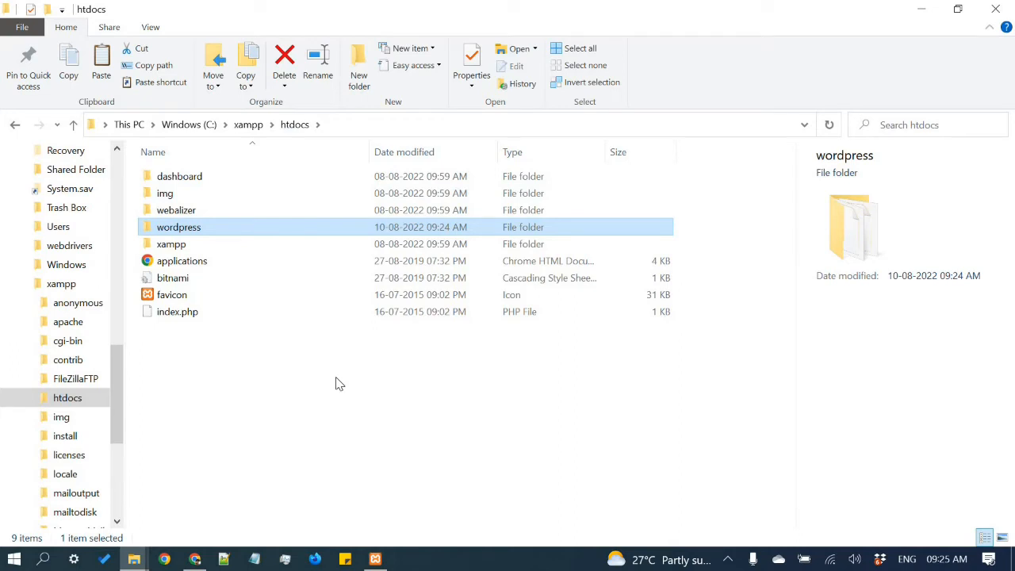
- Open the local Apache server's dashboard page in the browser from the XAMPP Control Panel
mouse_move(380, 561)
click(380, 561)
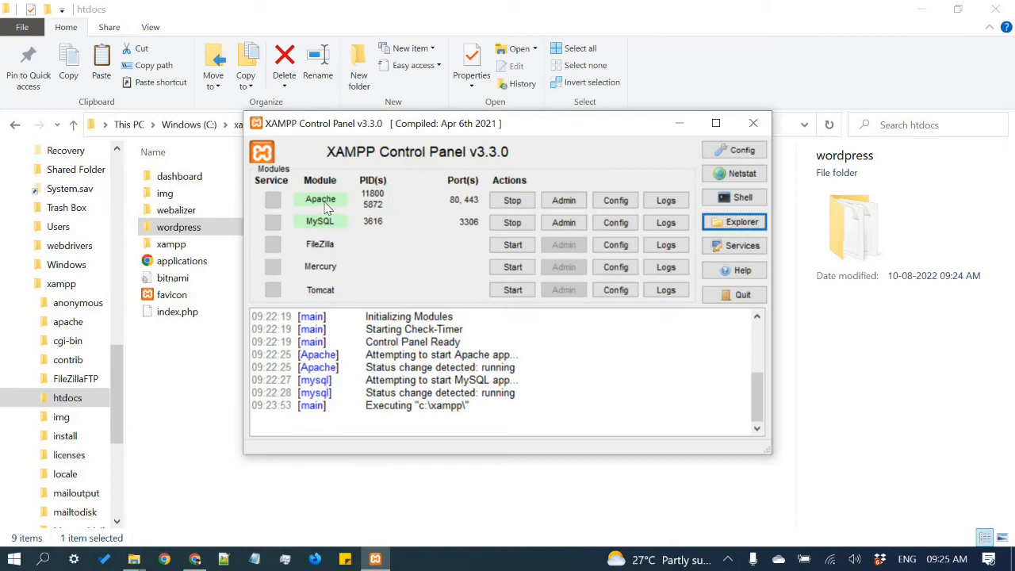
click(564, 203)
click(566, 201)
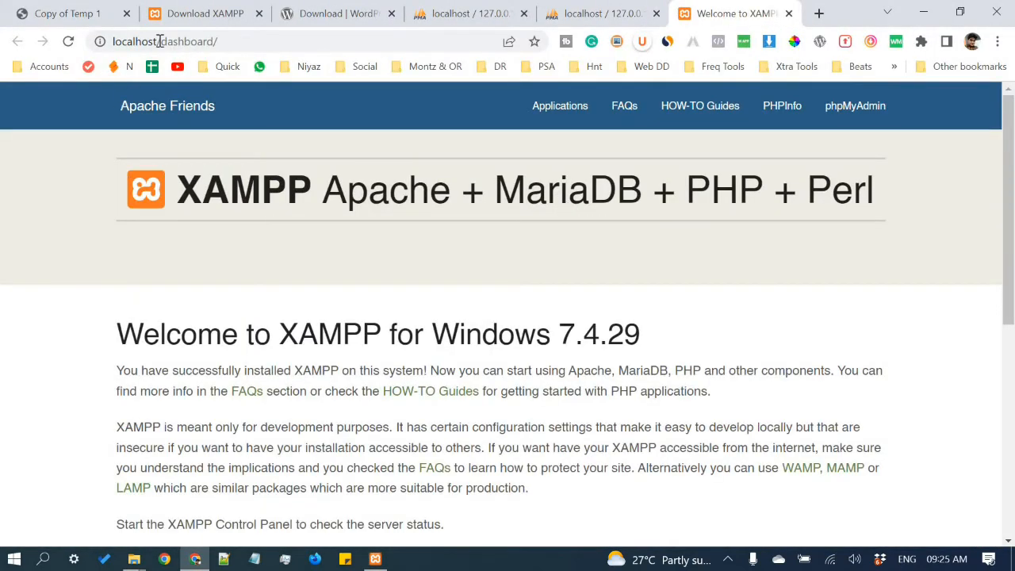
- Replace the dashboard path in the browser address with wordpress and load localhost/wordpress
drag(163, 41, 224, 41)
text(wop)
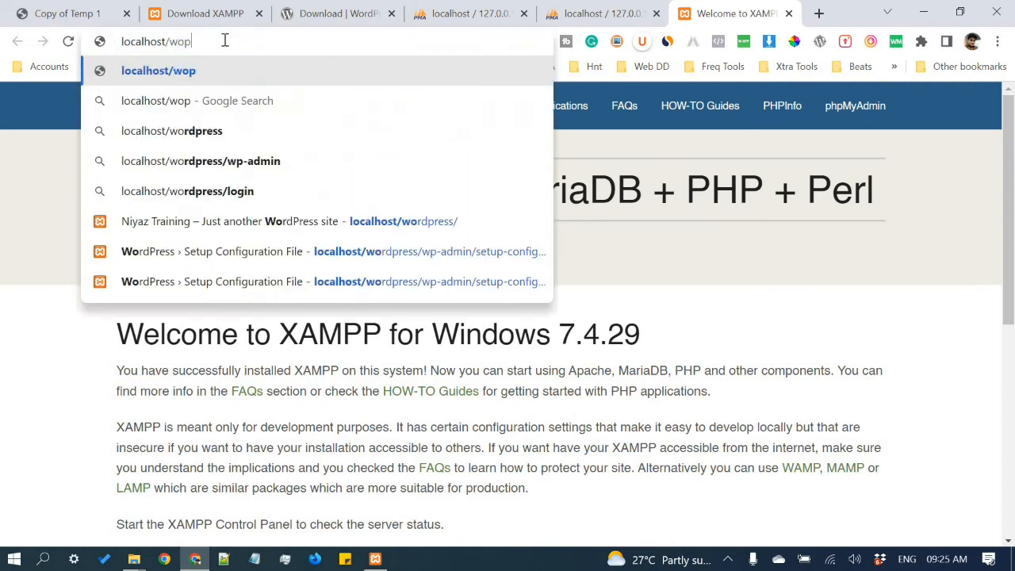
text(rd)
key(BackSpace)
key(BackSpace)
key(BackSpace)
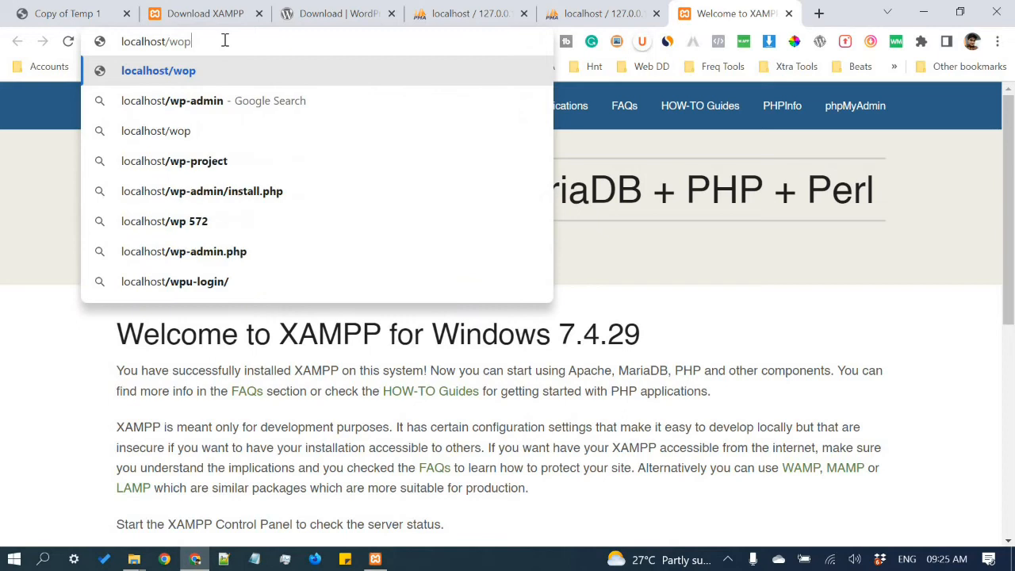
text(rdpress)
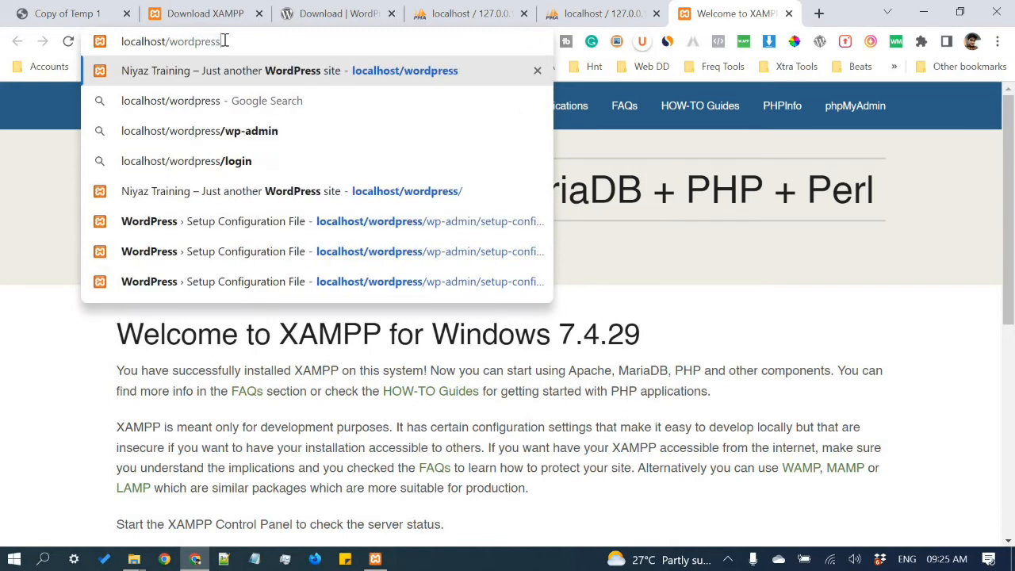
key(Return)
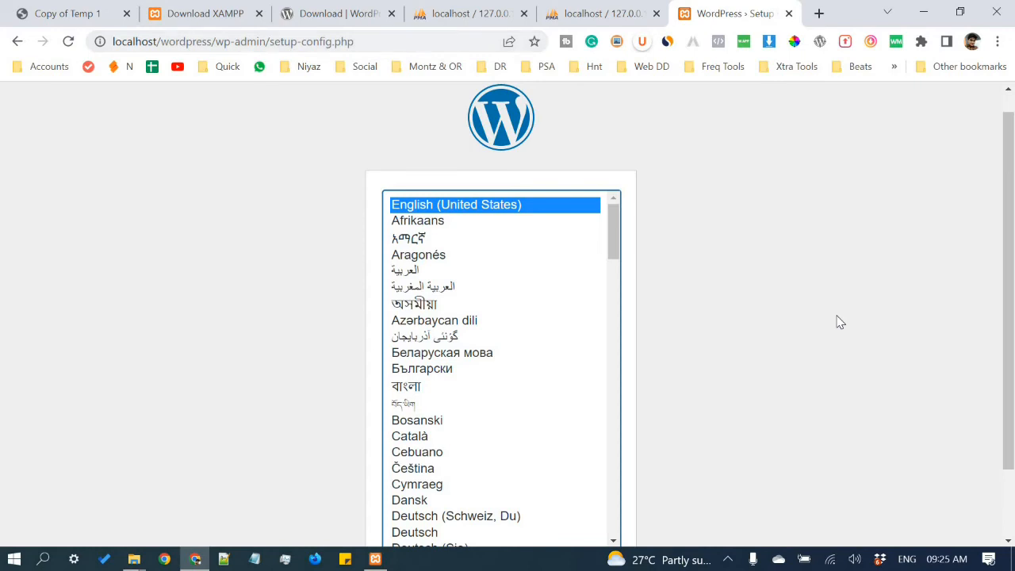
- Continue the WordPress setup with English (United States) as the language and proceed to the database connection form
scroll(835, 331, down, 1)
scroll(837, 333, up, 2)
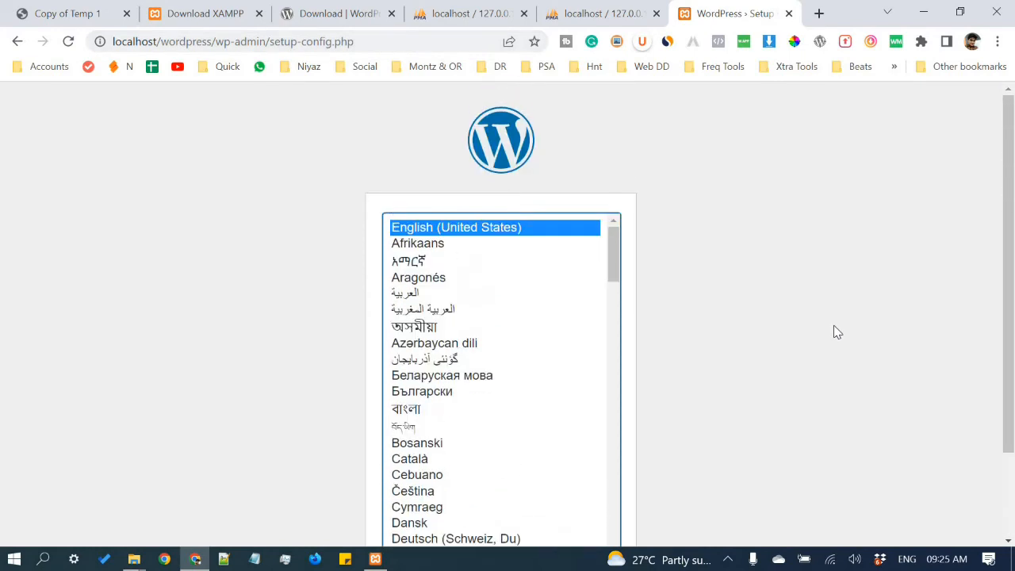
scroll(837, 331, down, 1)
scroll(802, 374, up, 2)
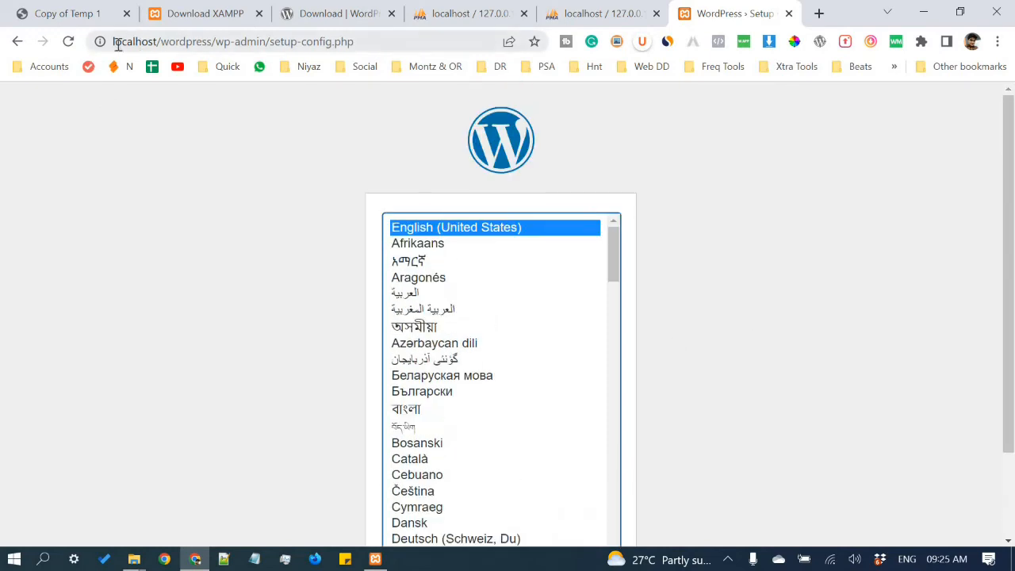
drag(114, 42, 216, 42)
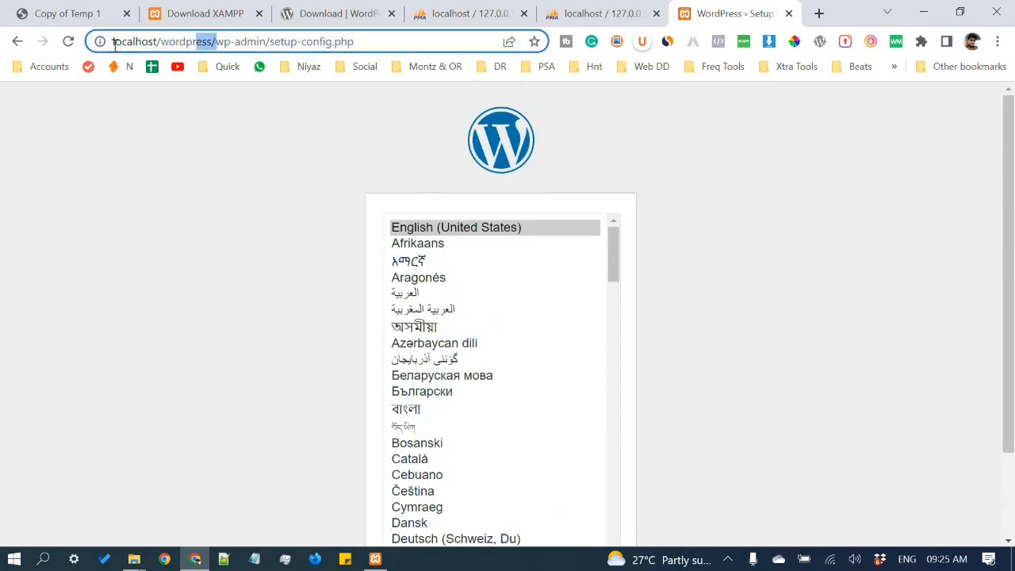
scroll(810, 243, down, 2)
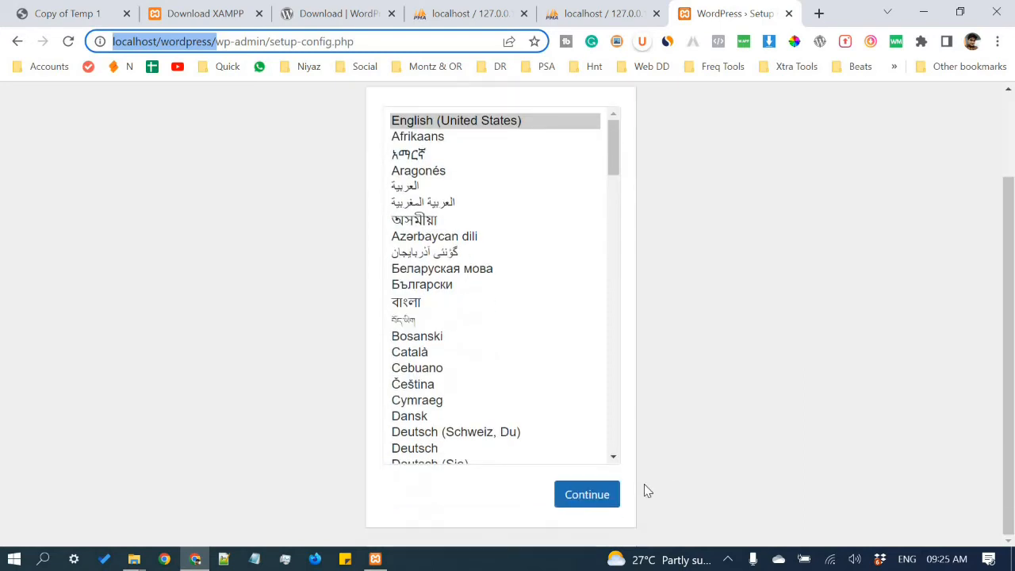
click(661, 474)
scroll(798, 338, up, 2)
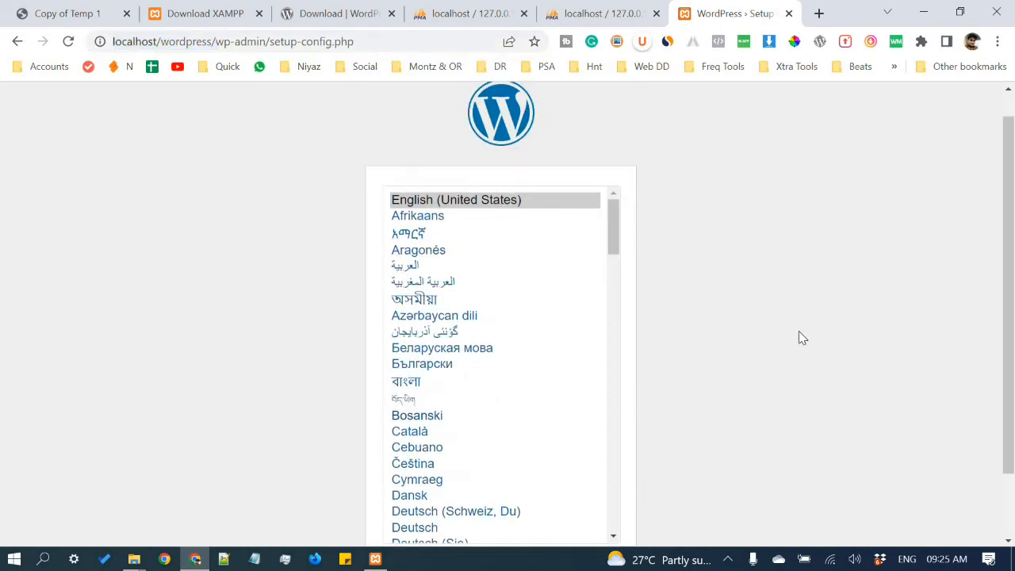
scroll(634, 480, down, 2)
click(588, 494)
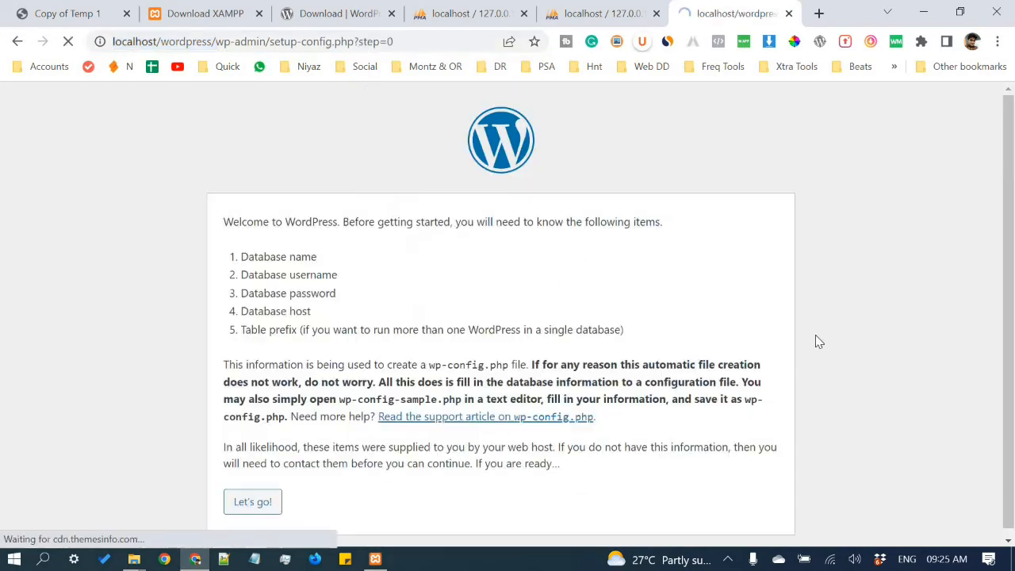
scroll(249, 484, down, 1)
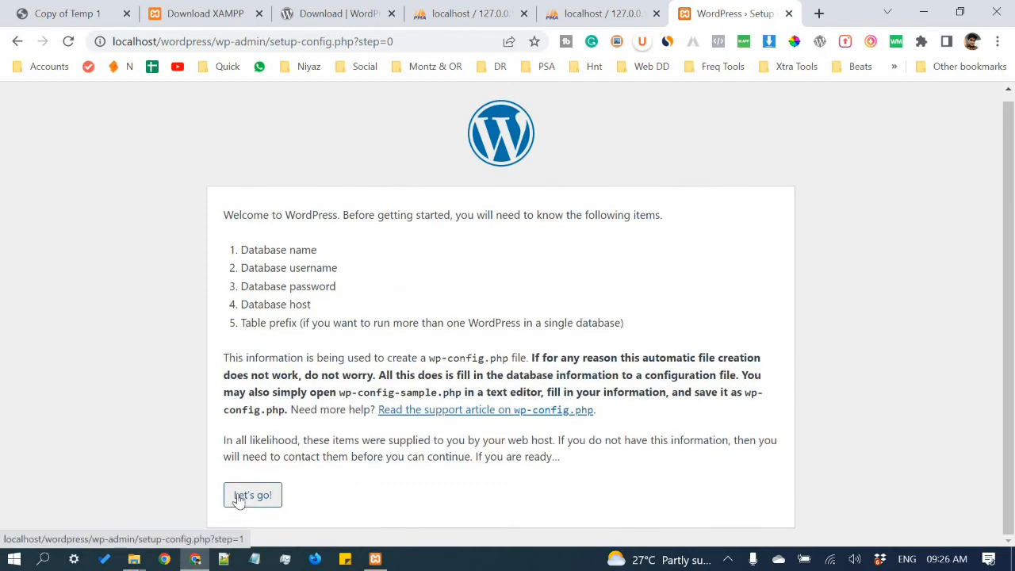
click(252, 496)
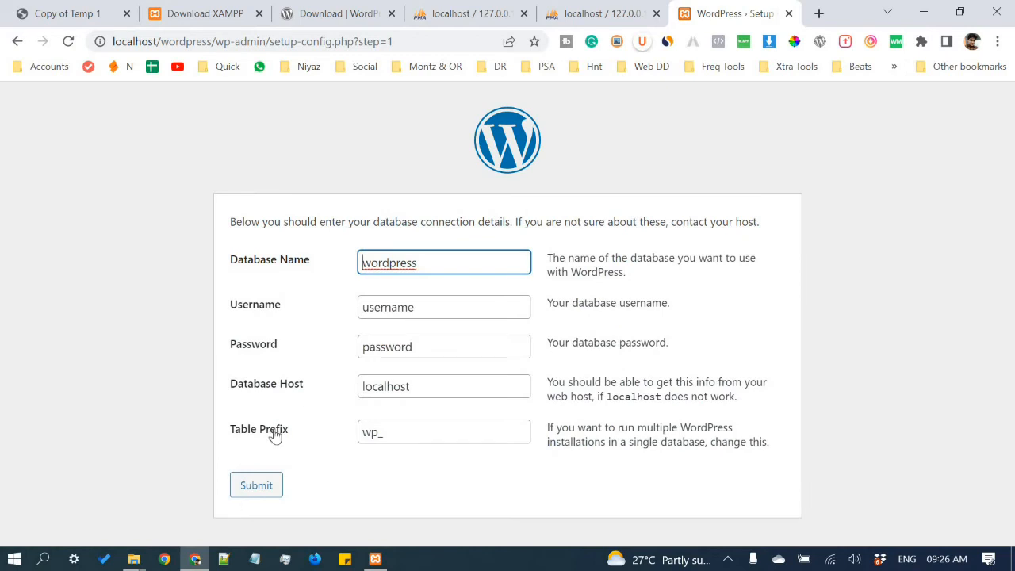
- Copy the database name wordpress from phpMyAdmin and paste it as the Database Name in the WordPress setup form
key(ctrl+a)
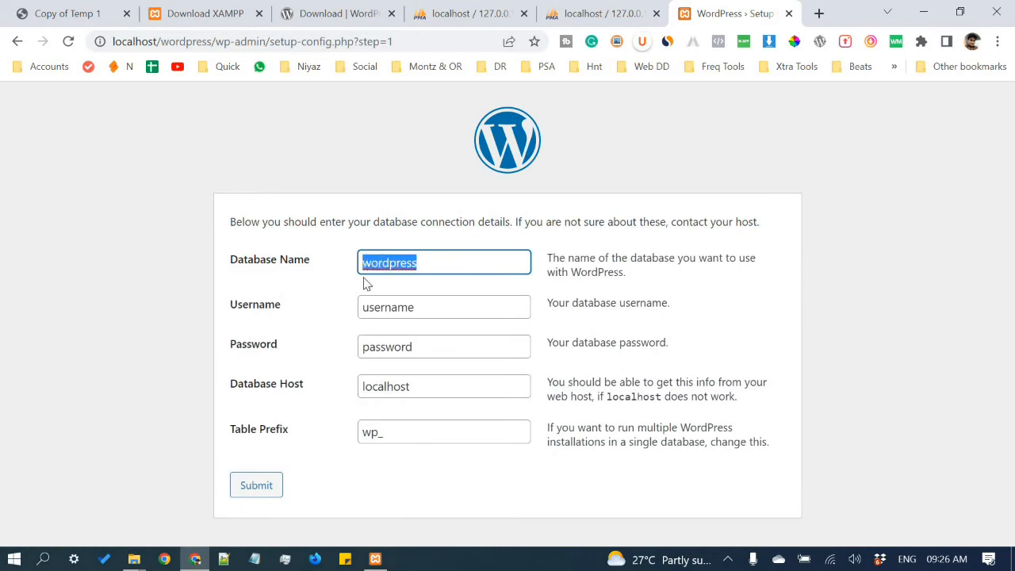
click(591, 13)
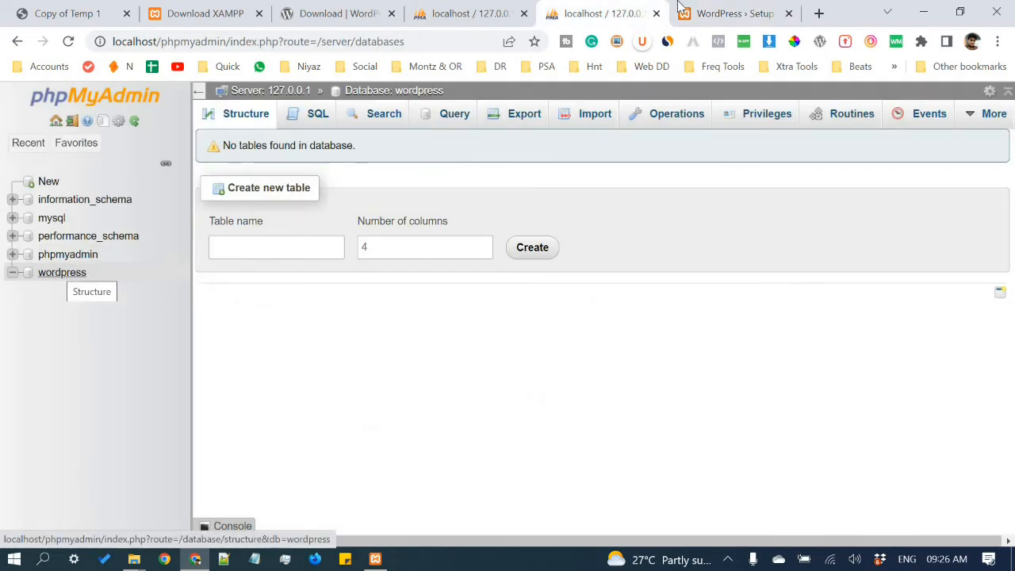
click(734, 13)
click(595, 7)
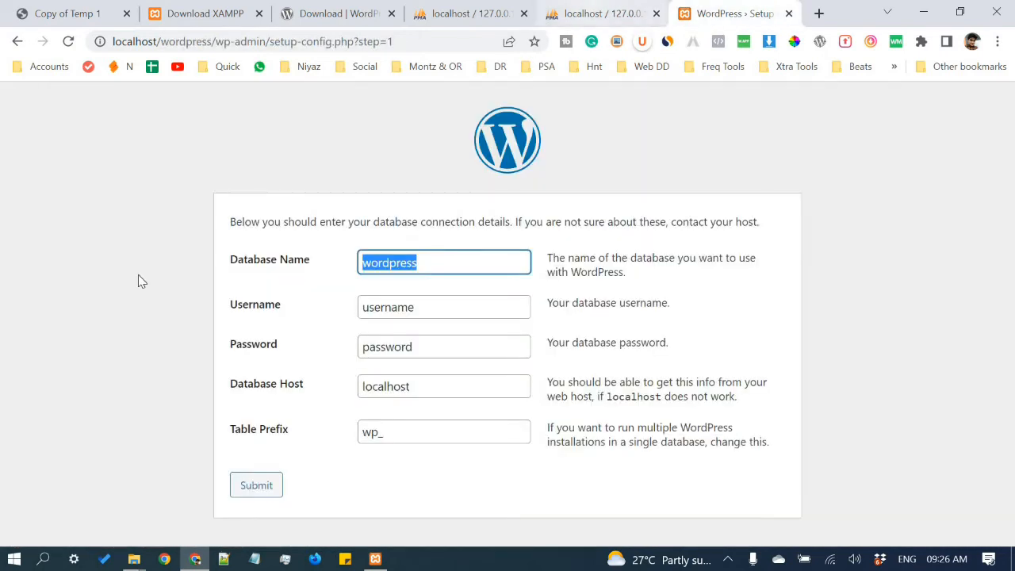
drag(89, 278, 43, 283)
key(ctrl+c)
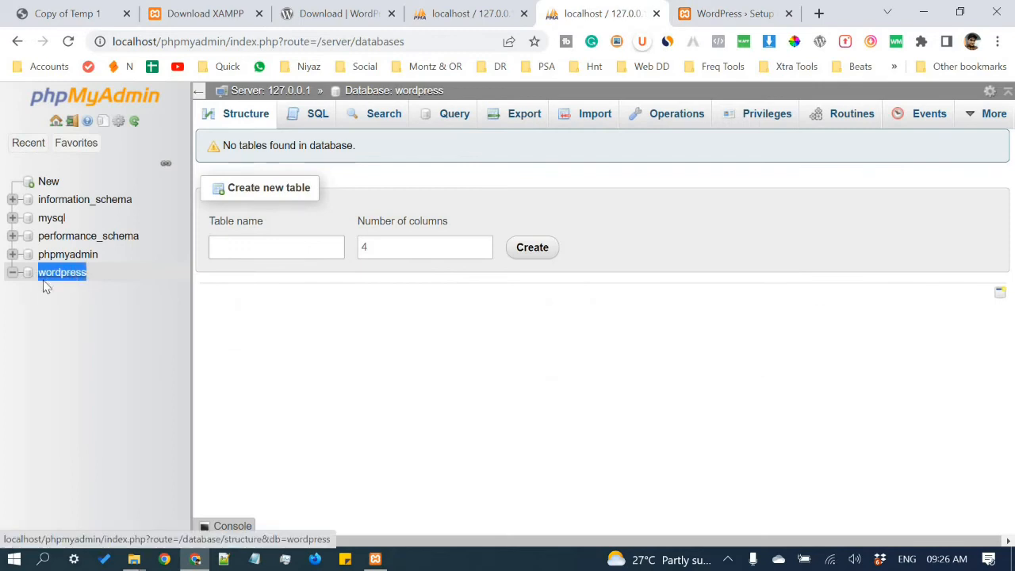
click(738, 12)
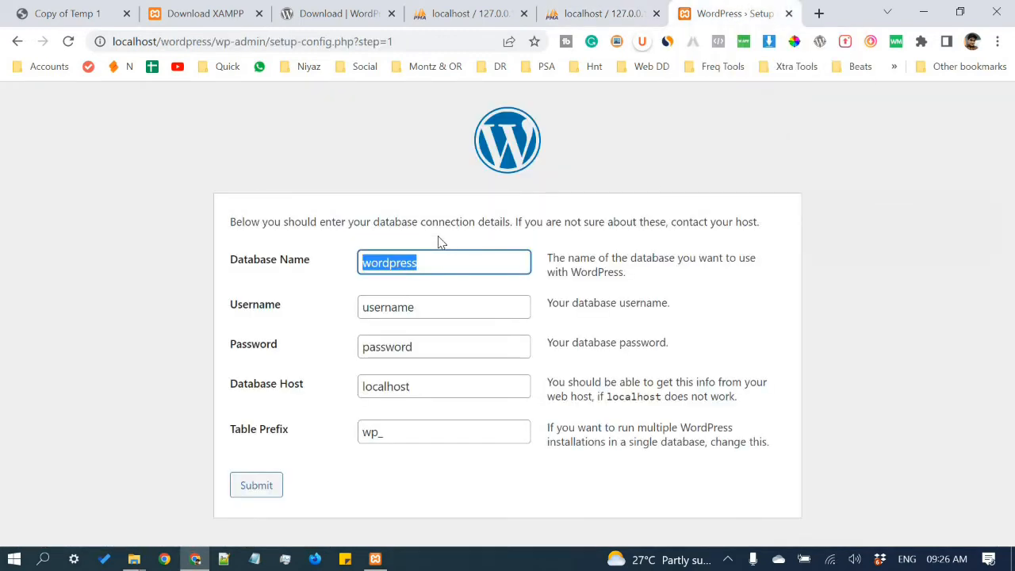
key(ctrl+v)
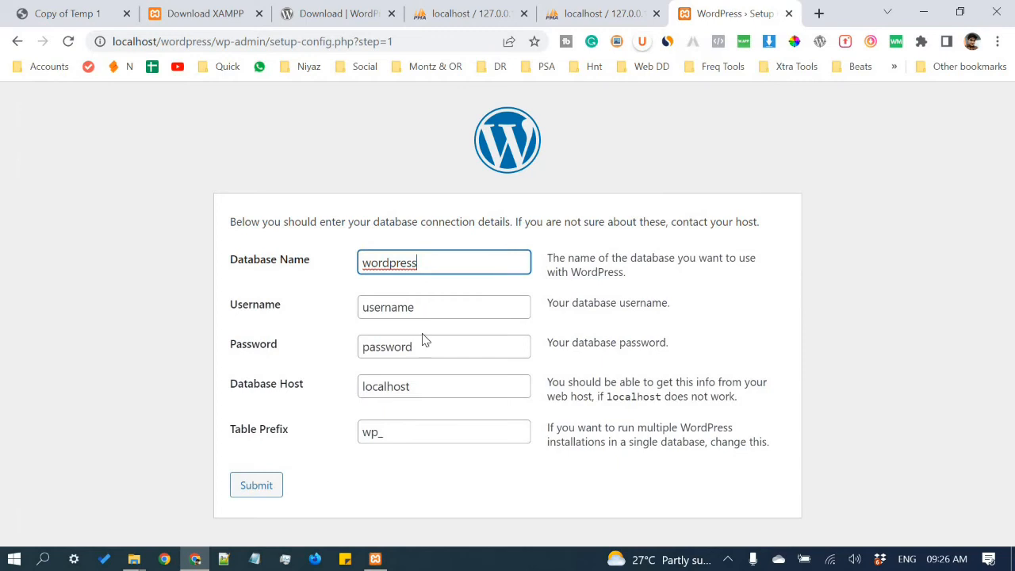
- Set the database username to root and leave the database password empty
key(Tab)
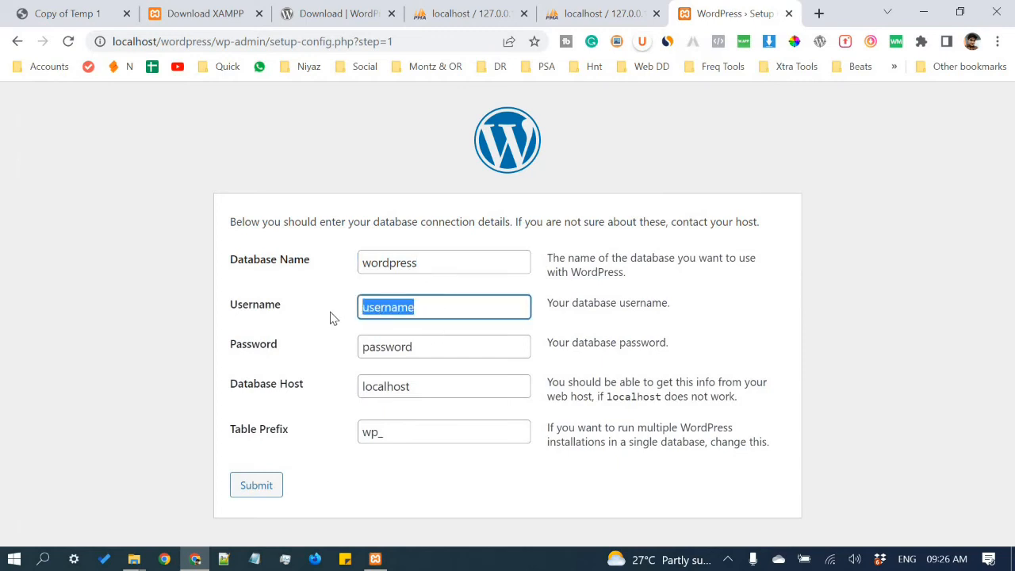
text(root)
click(414, 349)
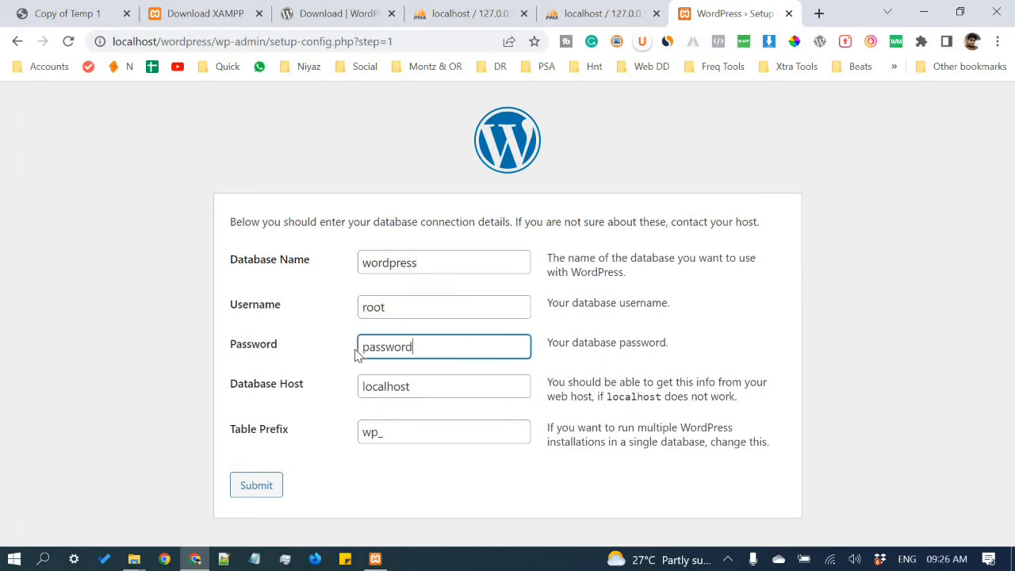
key(ctrl+a)
key(BackSpace)
click(269, 494)
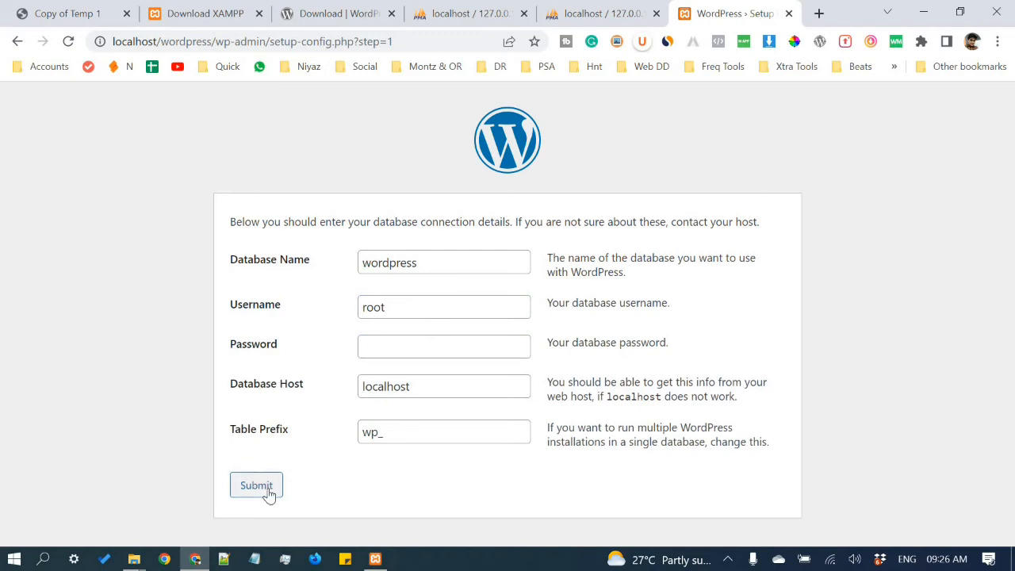
- Compare the Database Name entry in the setup form with the database listed in phpMyAdmin
drag(416, 262, 343, 275)
click(560, 14)
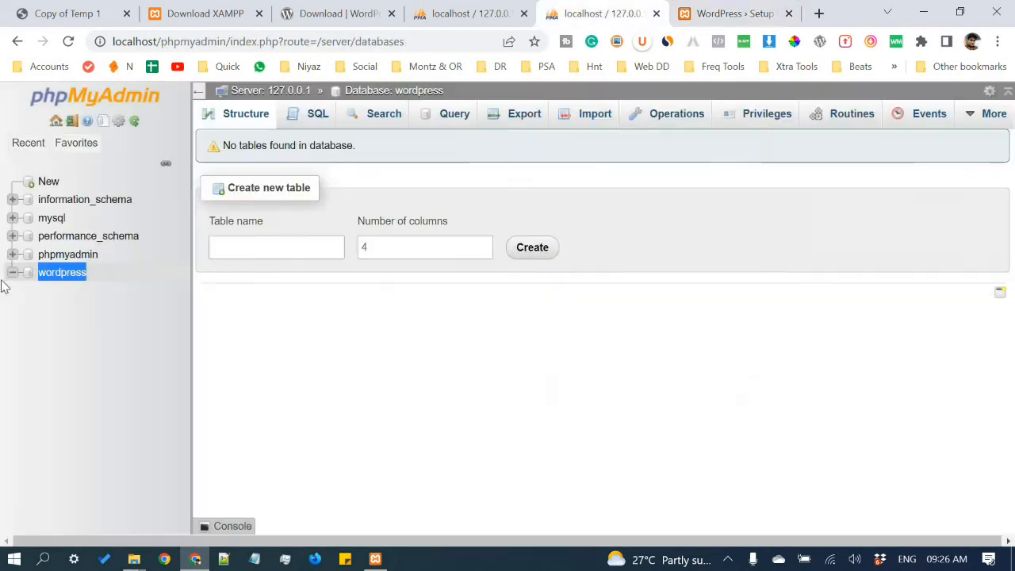
click(730, 13)
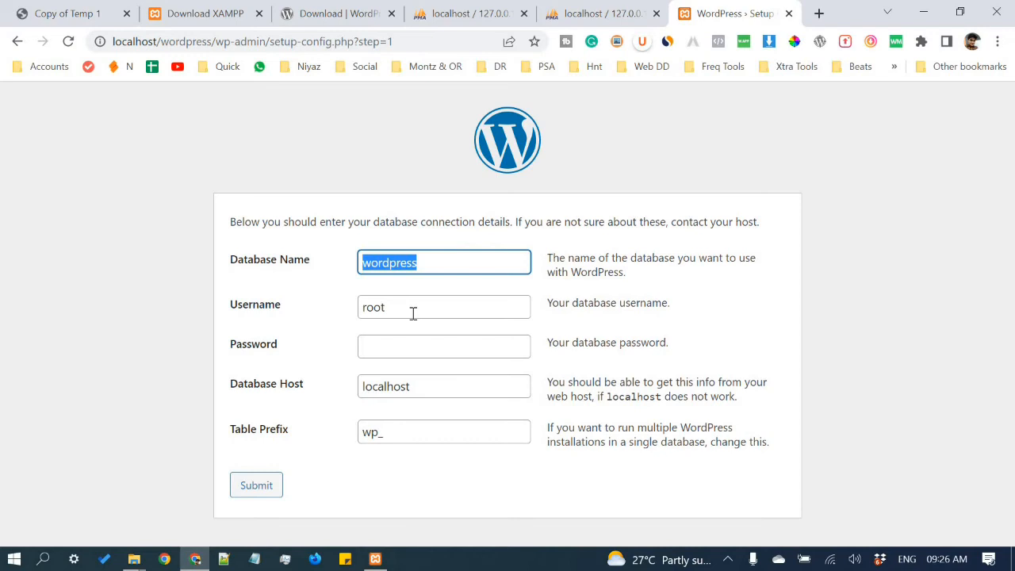
- Submit the database connection details and run the WordPress installation to reach the site information form
click(270, 489)
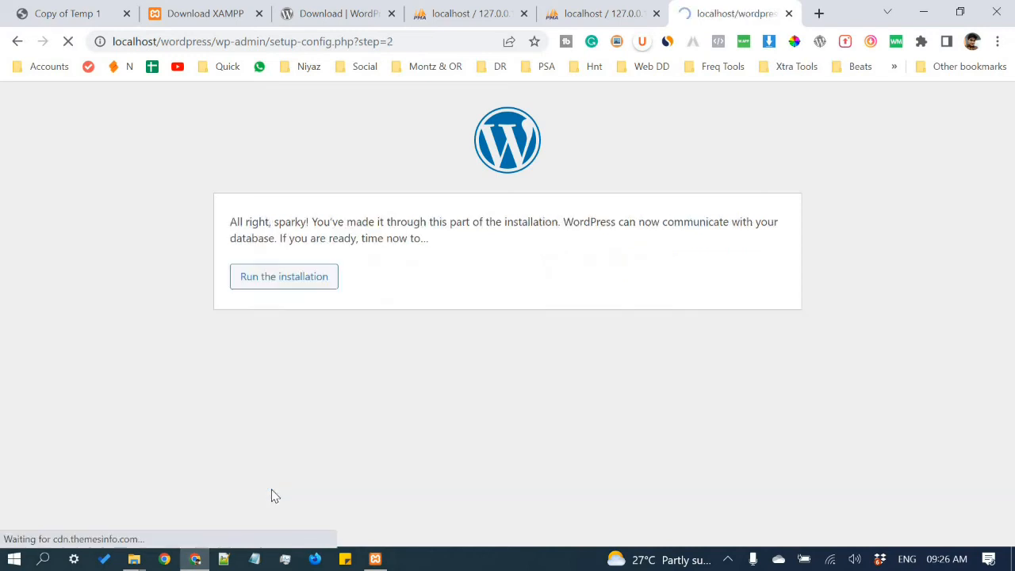
click(300, 291)
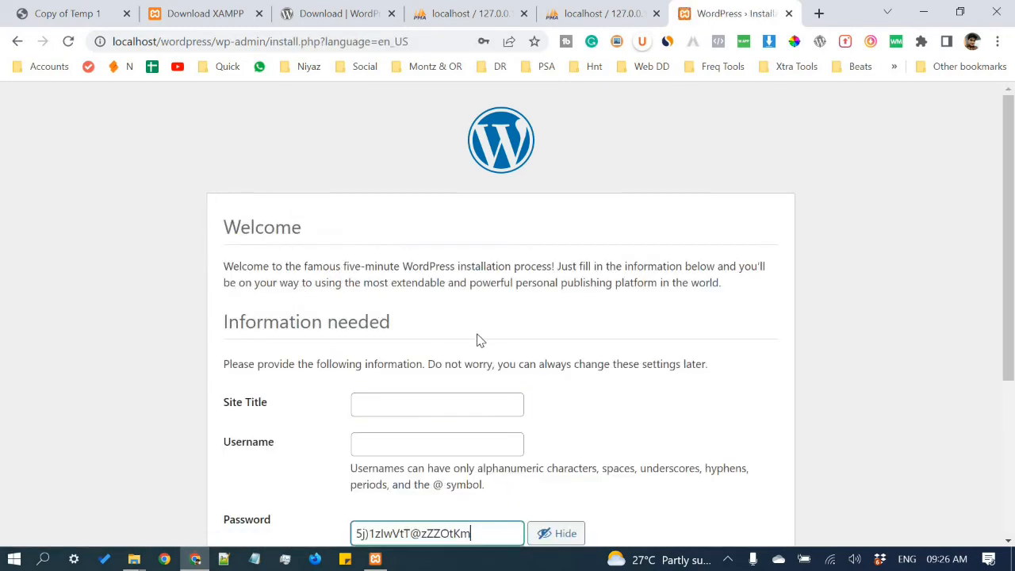
scroll(479, 339, down, 2)
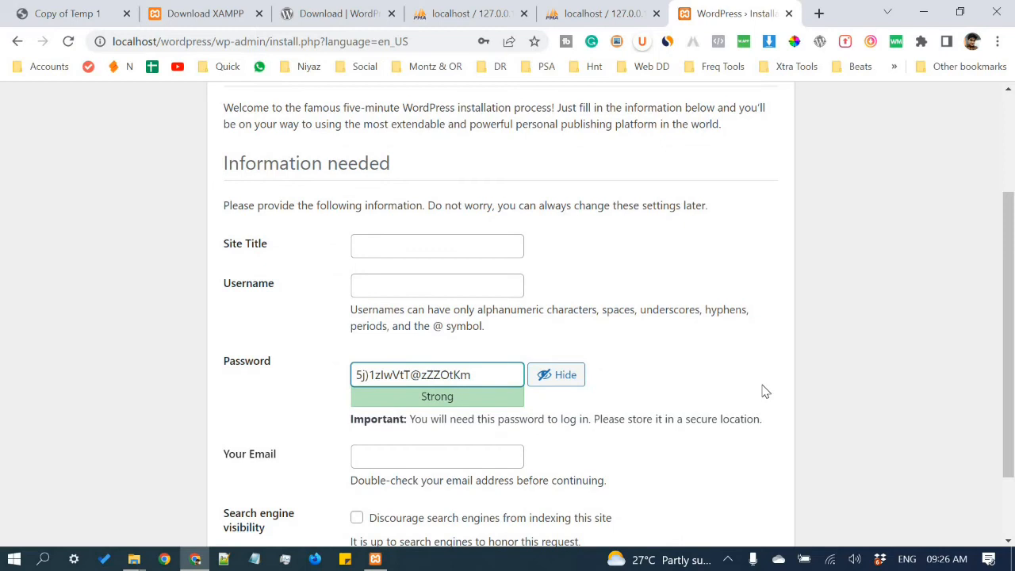
- Fill in the site title with the suggested training site name and set the username to admin
scroll(766, 391, up, 2)
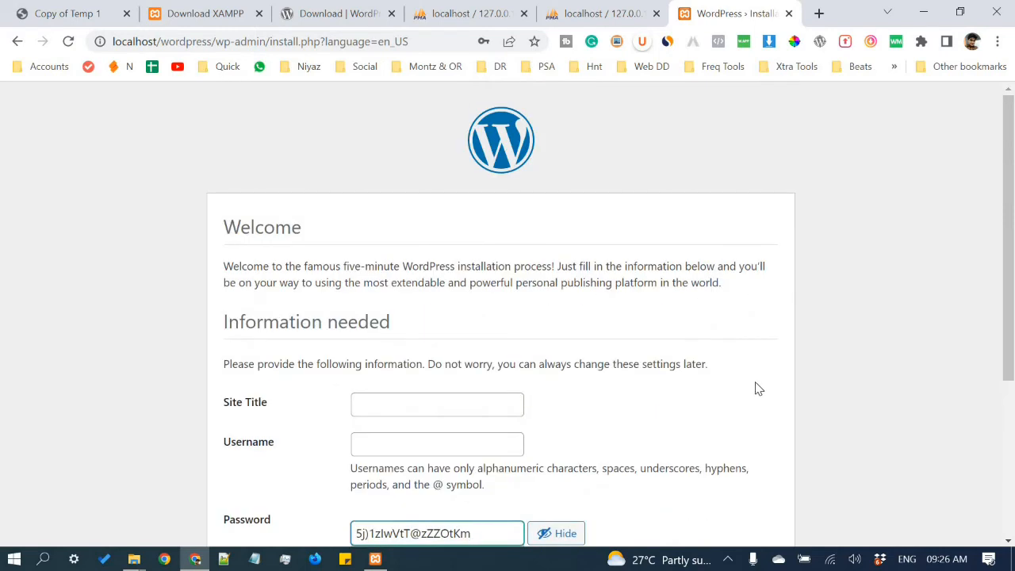
scroll(422, 270, down, 2)
click(422, 253)
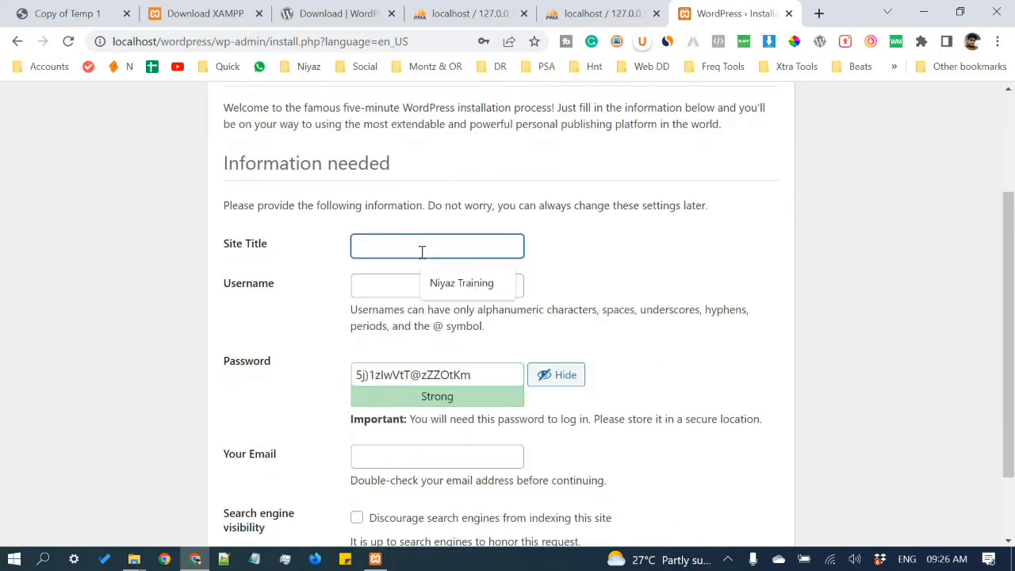
click(451, 283)
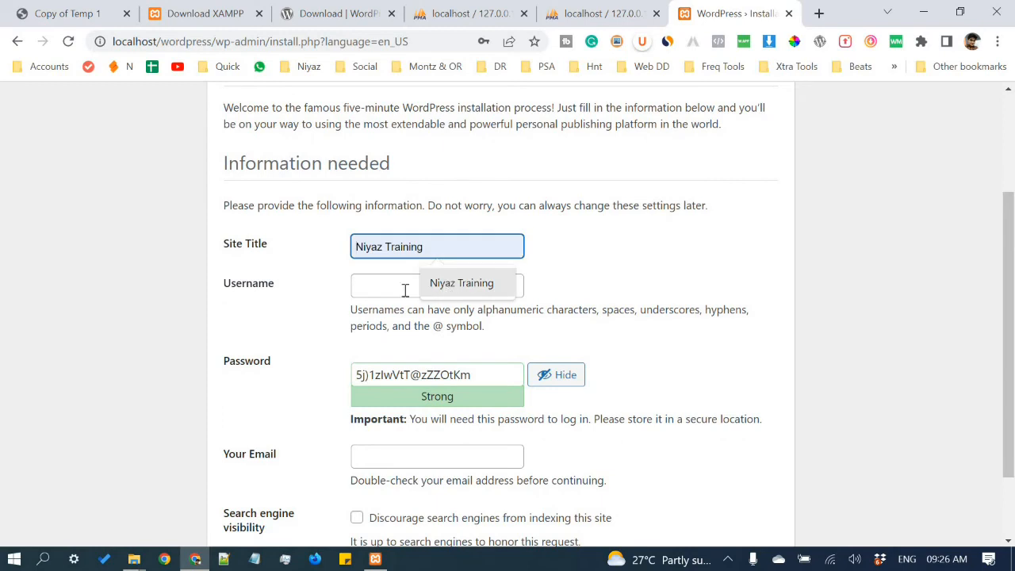
click(405, 291)
click(432, 323)
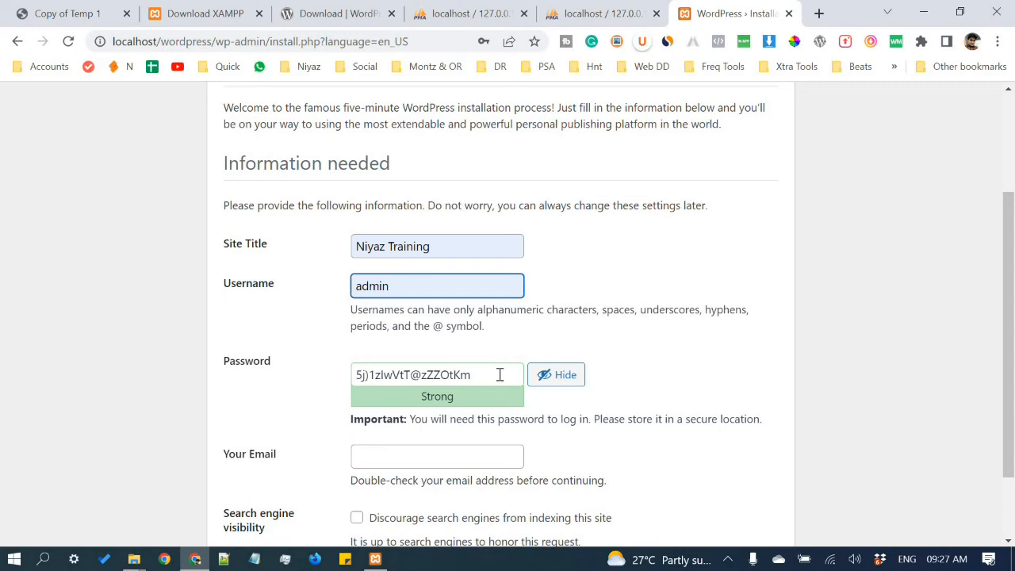
- Copy the generated admin password, paste it into a Notepad note for safekeeping, and return to the WordPress setup form
key(Tab)
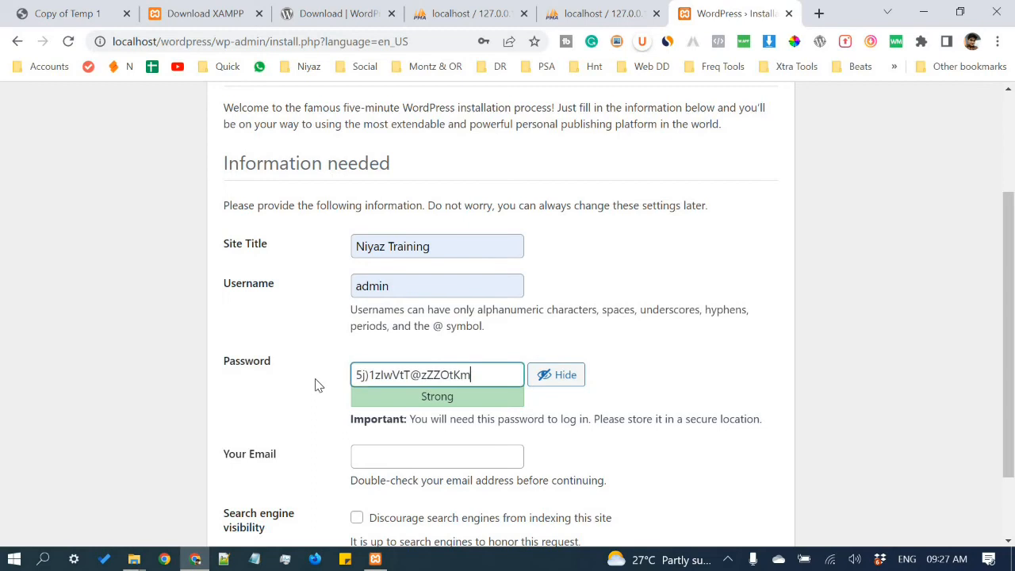
click(253, 561)
key(ctrl+v)
click(684, 120)
click(408, 379)
- Try to install WordPress with the email field left empty
scroll(413, 379, down, 2)
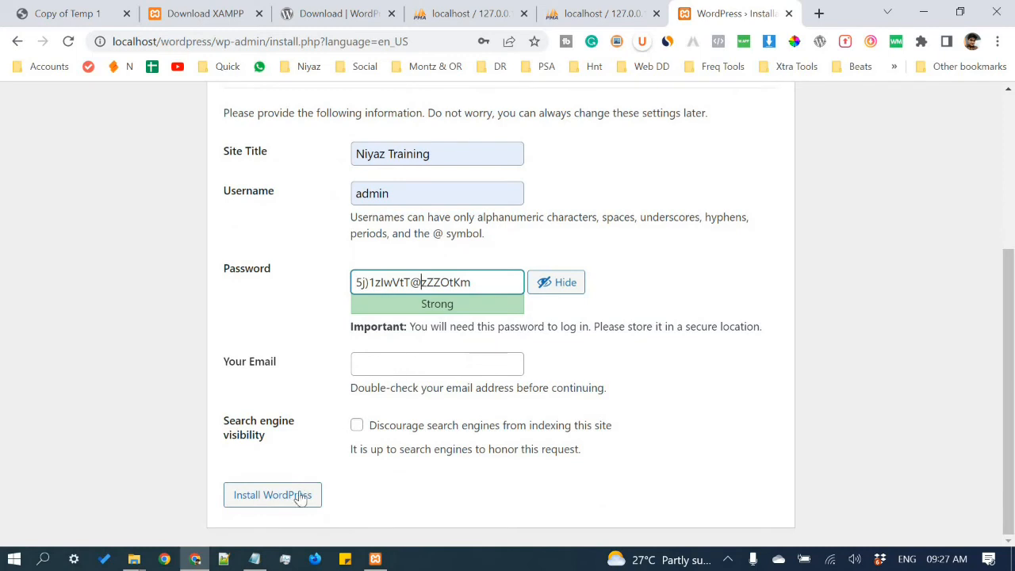
scroll(392, 348, up, 1)
scroll(392, 349, down, 1)
scroll(437, 297, up, 3)
scroll(425, 292, down, 2)
scroll(424, 293, down, 1)
click(272, 495)
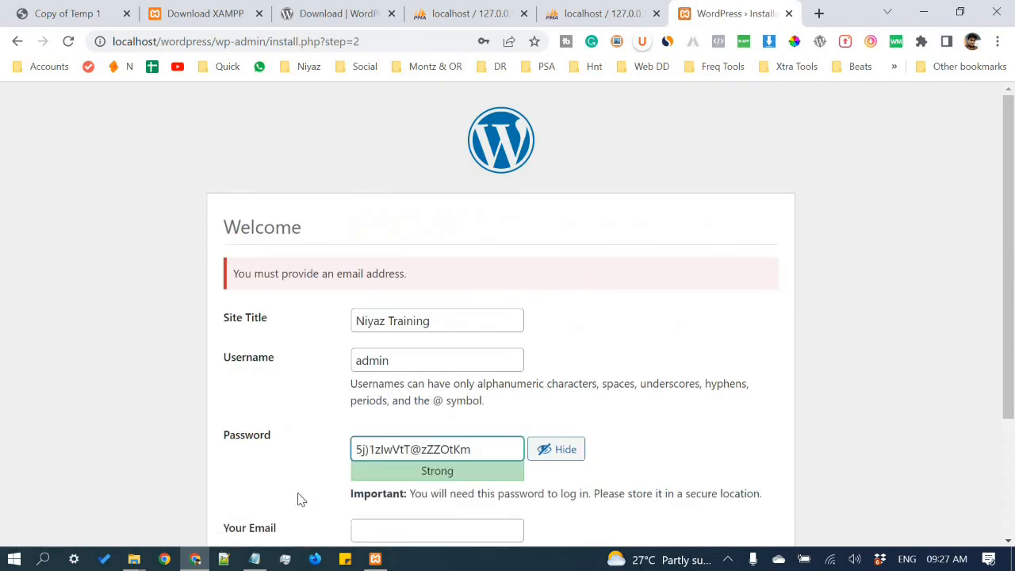
- Enter the administrator's email address, install WordPress, and decline the browser's offer to update the saved password
scroll(318, 476, down, 2)
scroll(317, 476, up, 2)
scroll(333, 420, down, 2)
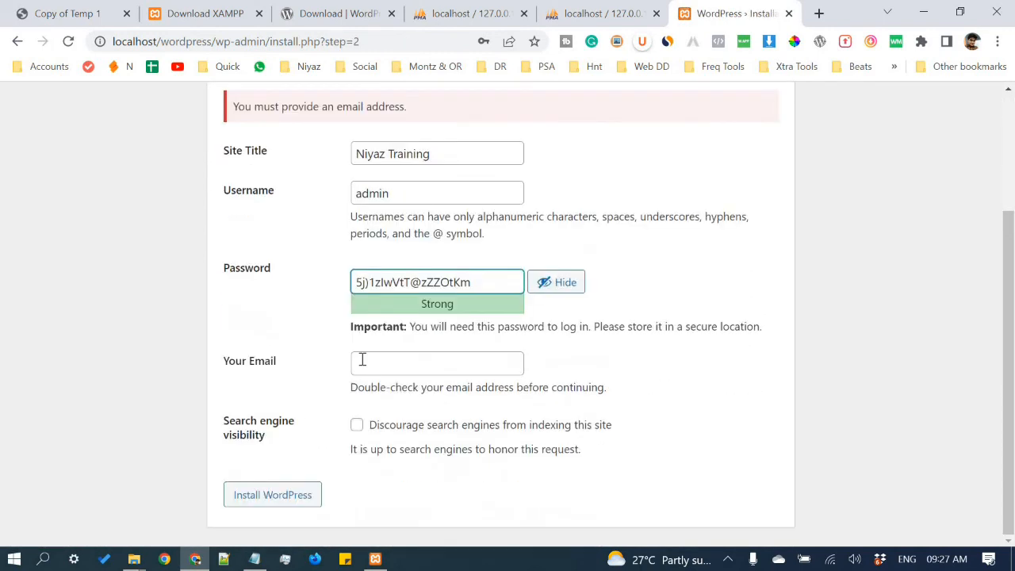
click(361, 360)
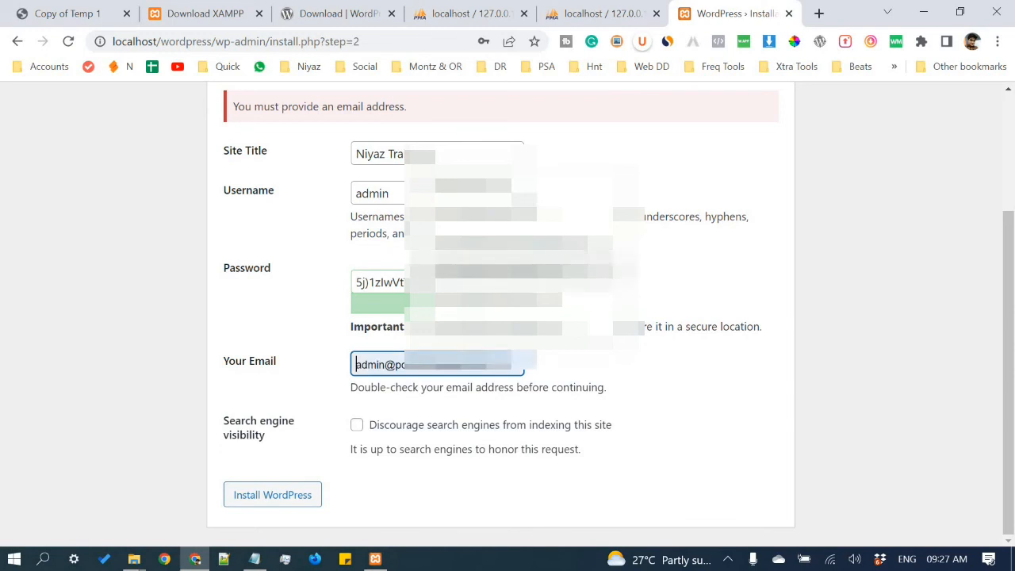
click(521, 187)
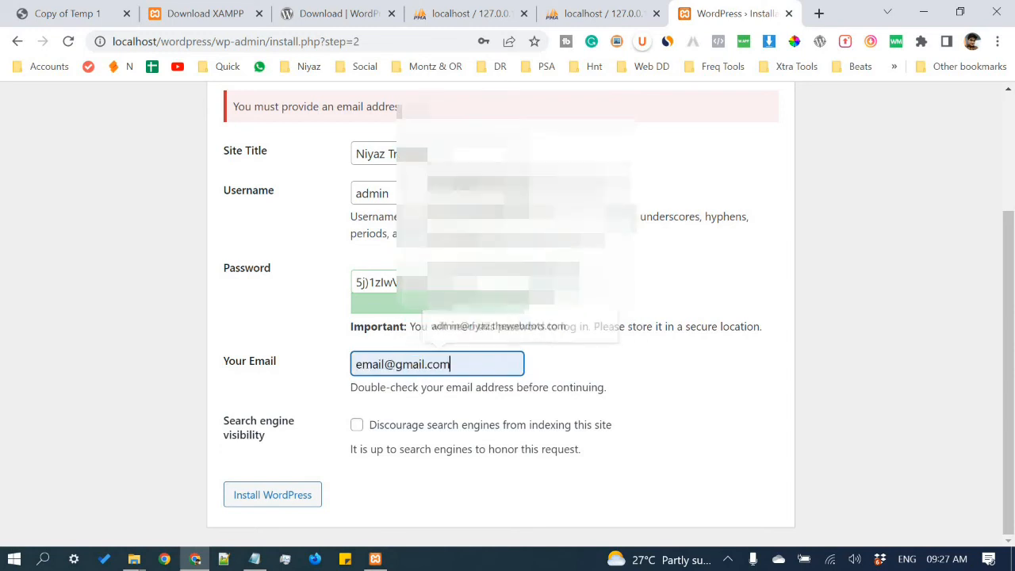
click(276, 508)
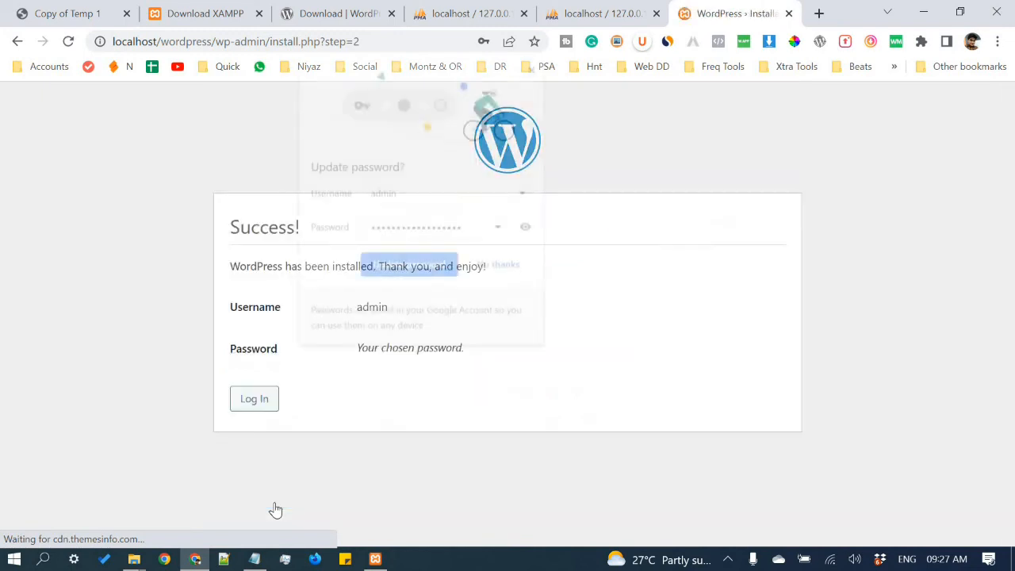
click(500, 275)
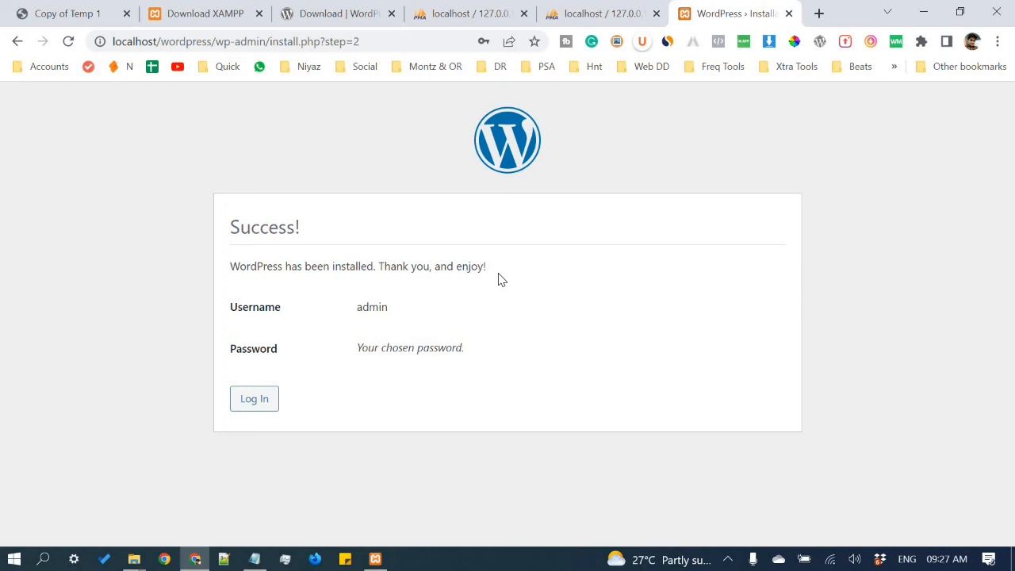
- Log in to the new site as admin with the copied account password, and dismiss the browser's password update offer
click(270, 403)
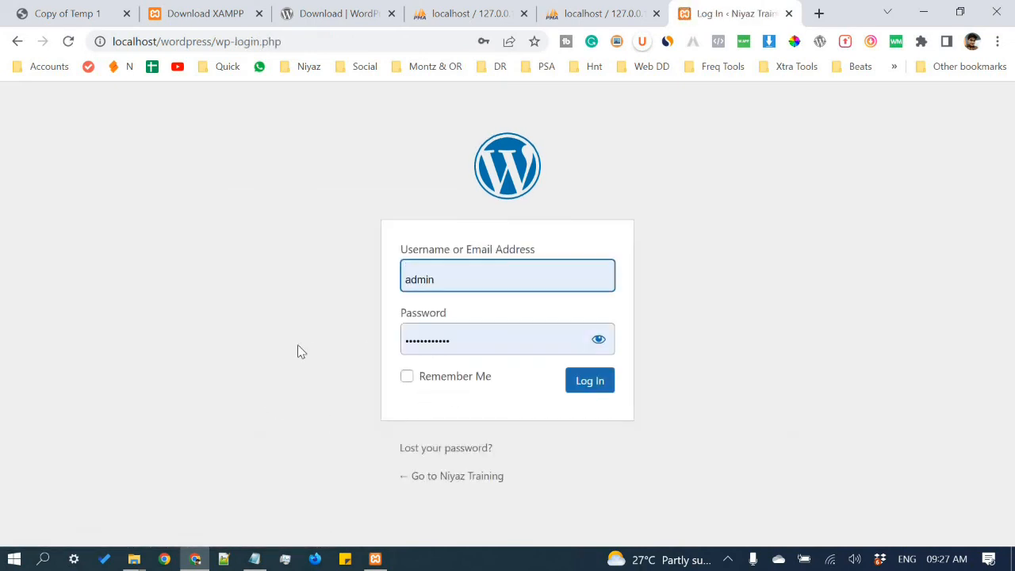
drag(406, 342, 492, 353)
key(ctrl+a)
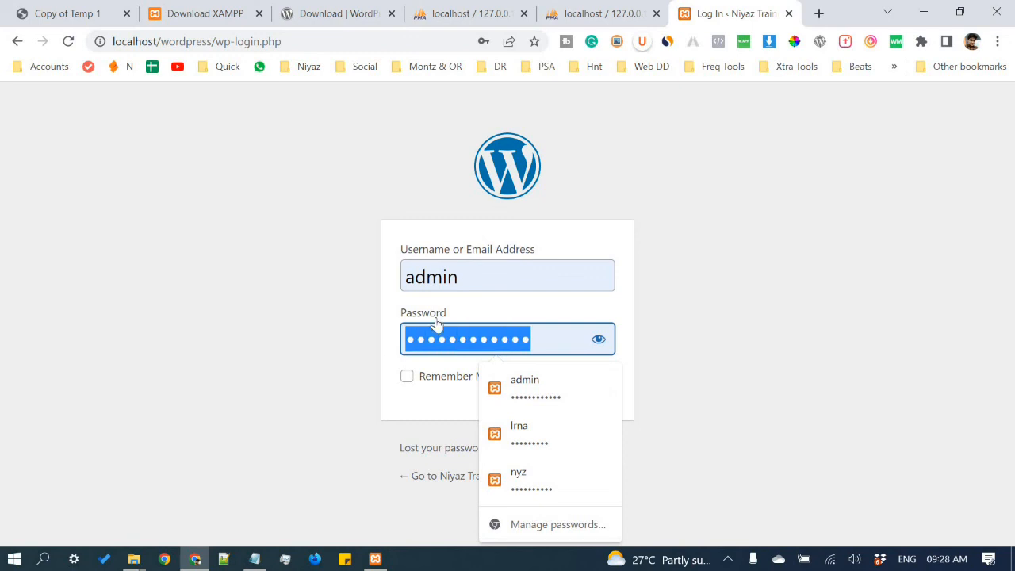
key(ctrl+v)
click(603, 347)
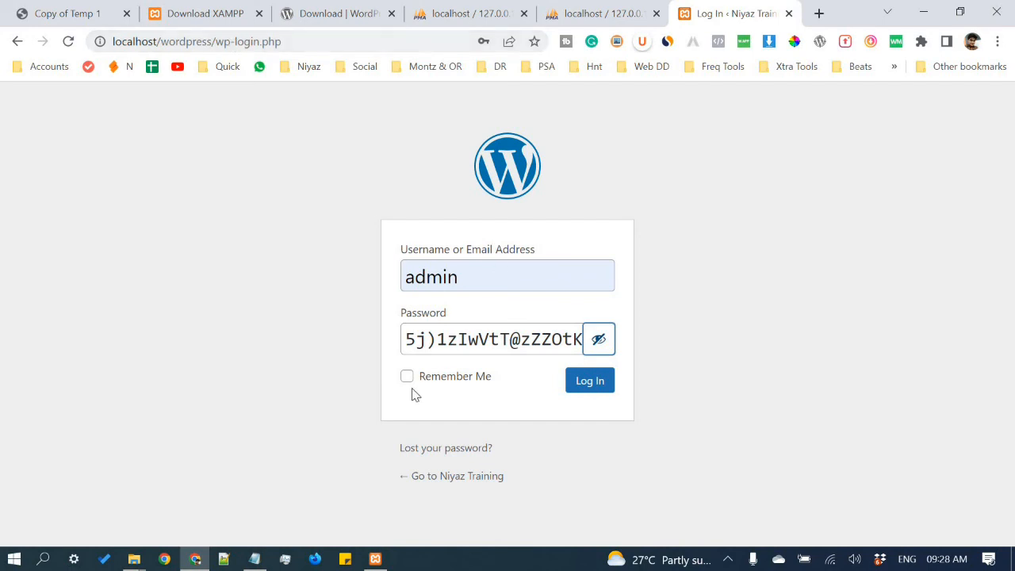
click(592, 382)
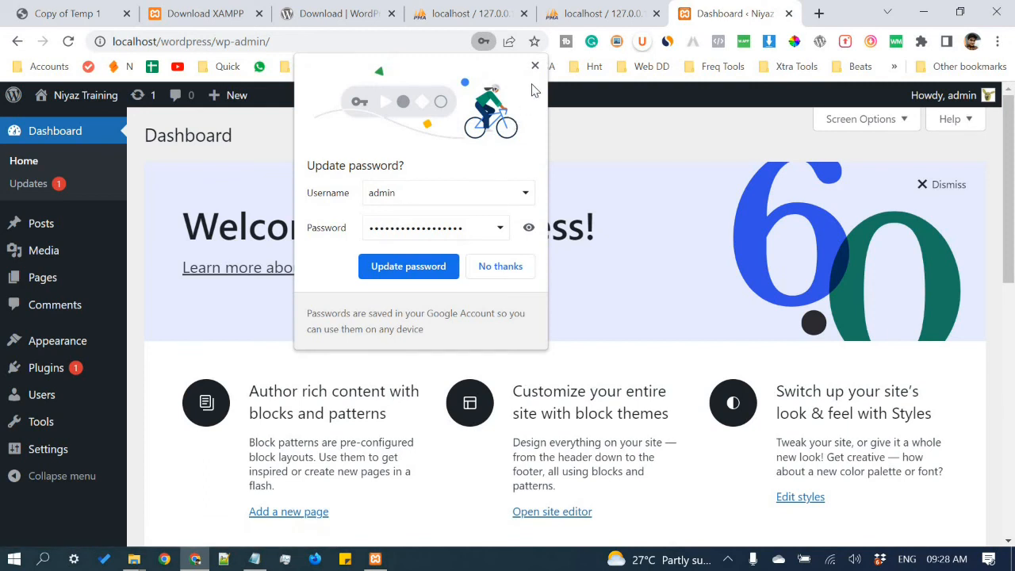
click(536, 68)
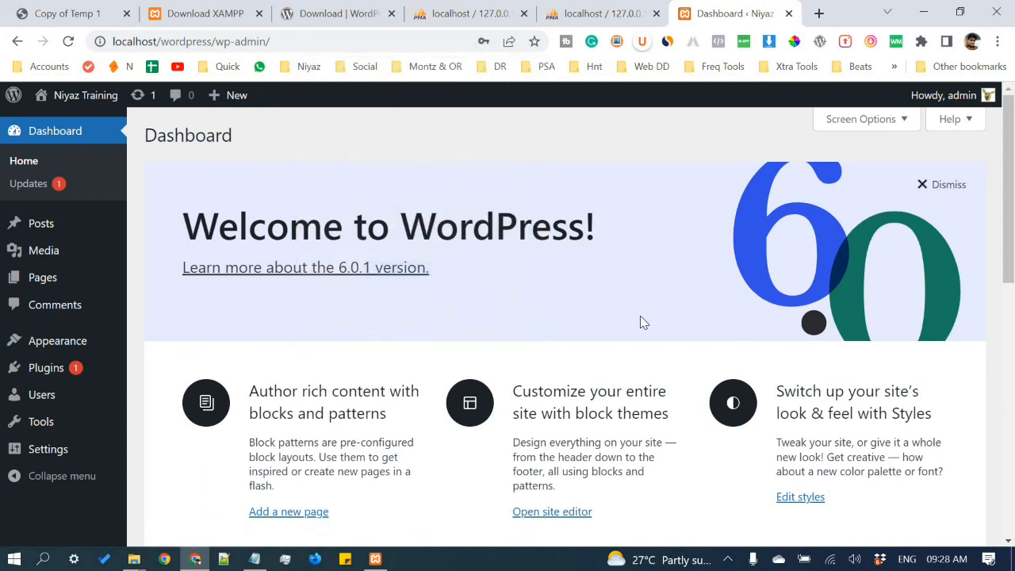